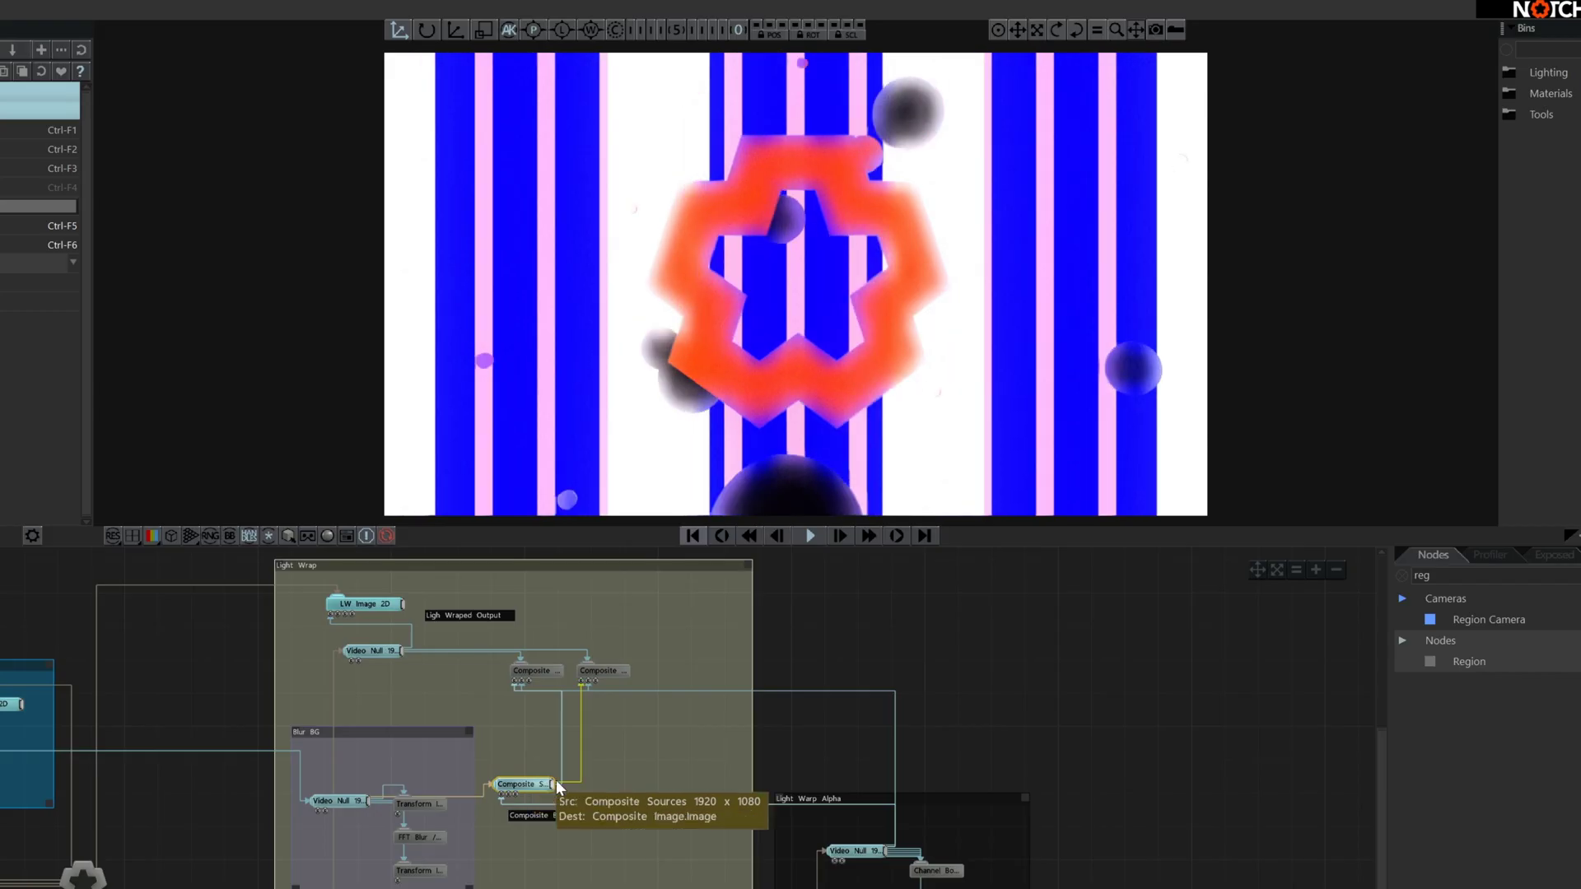
- Toggle the two Composite Image nodes in the Light Wrap group off and on to compare the output with and without them
left_click(544, 670)
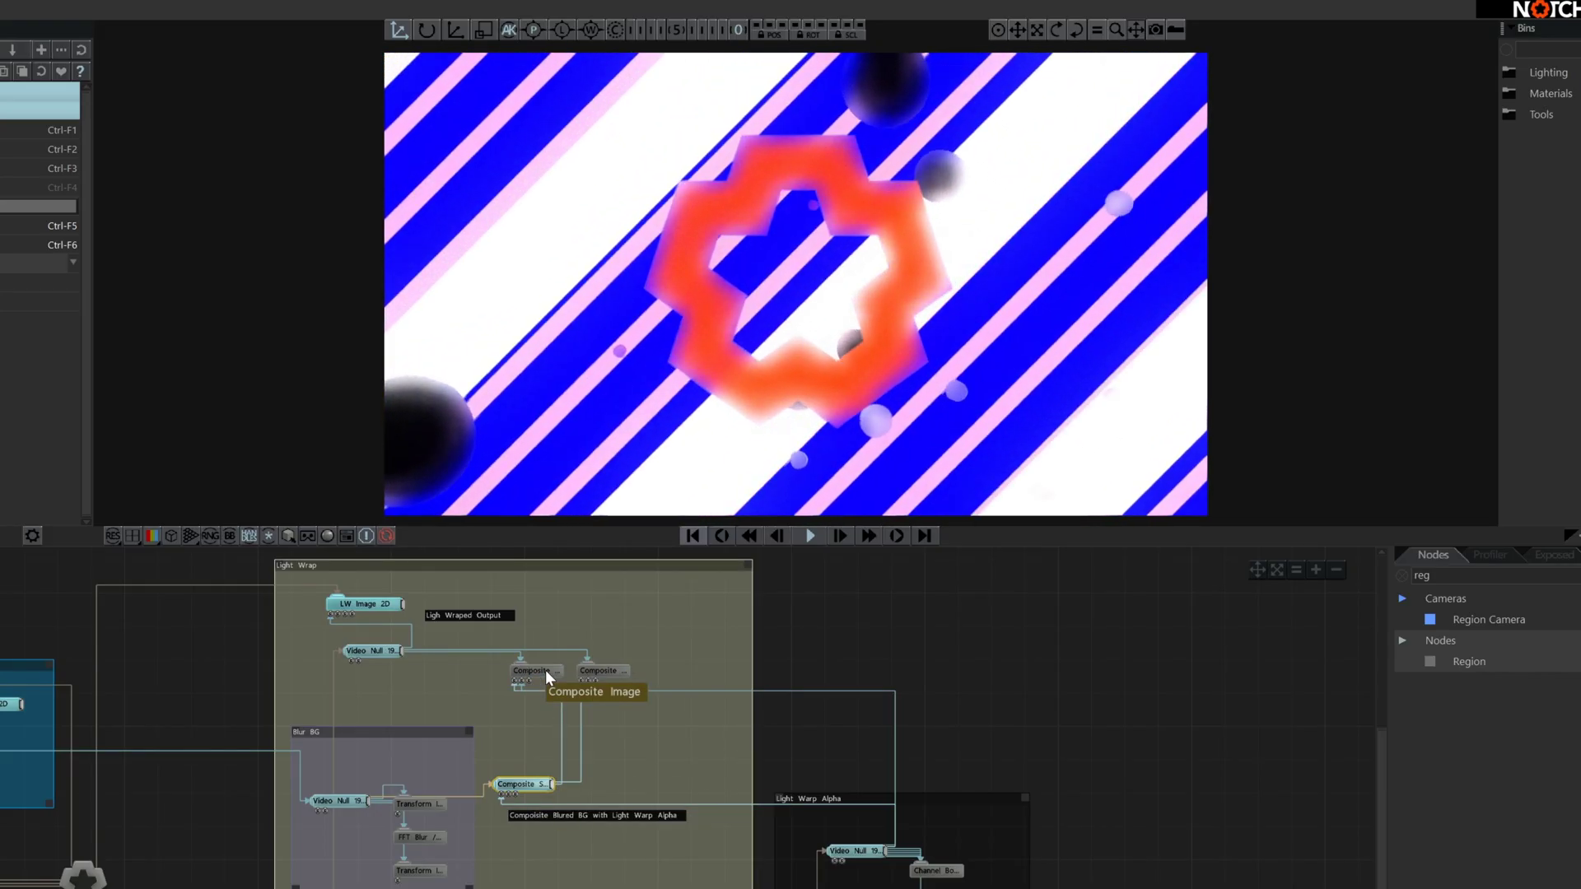
left_click(604, 672, "shift")
key("ctrl+d")
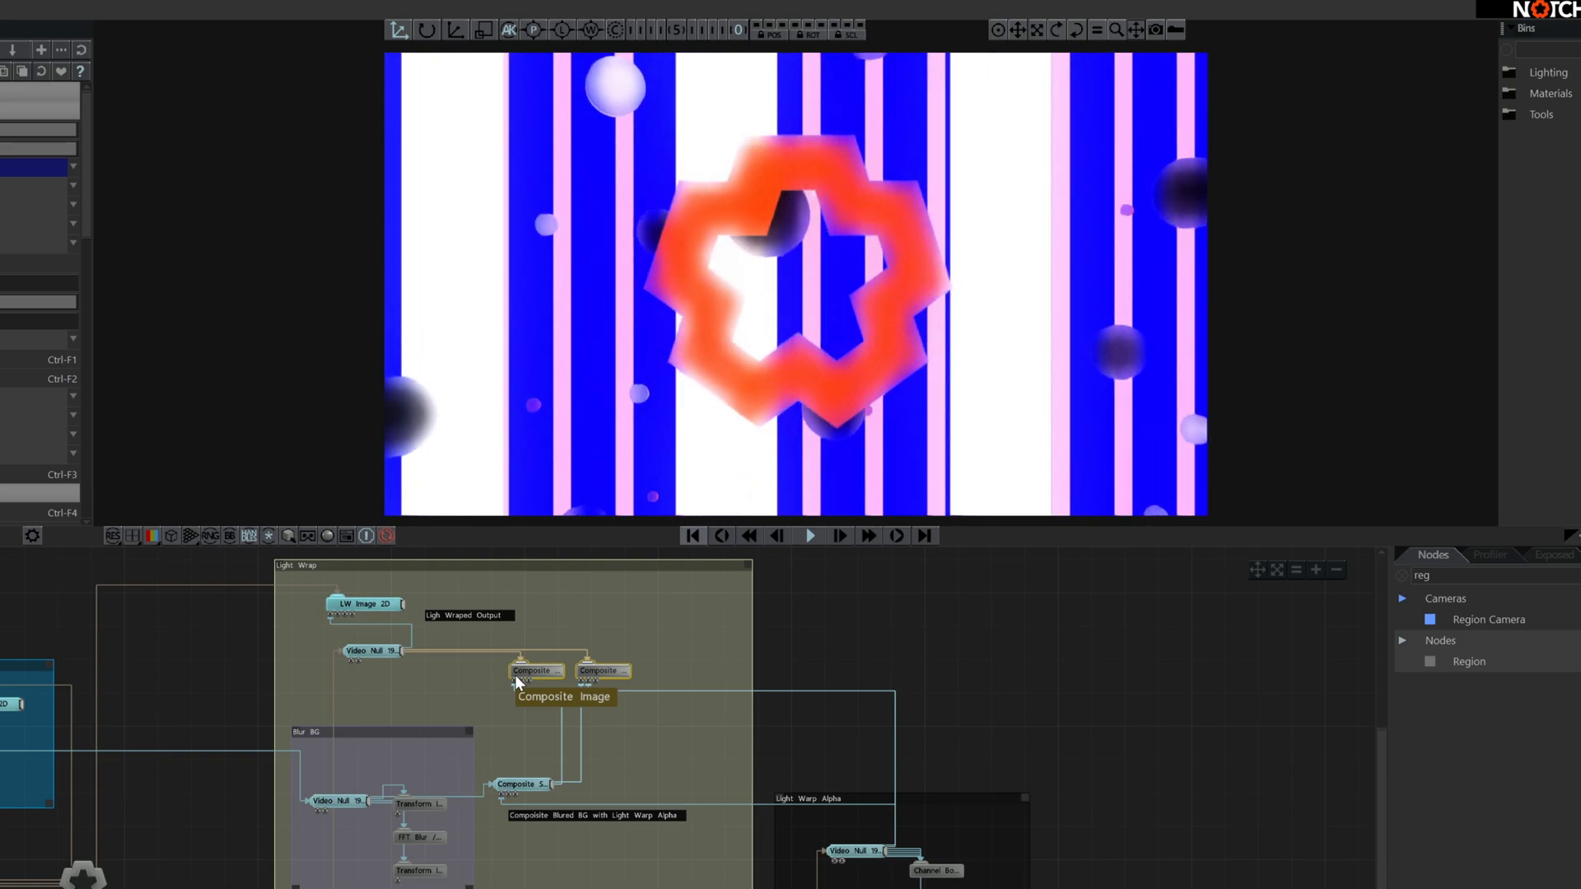
key("ctrl+d")
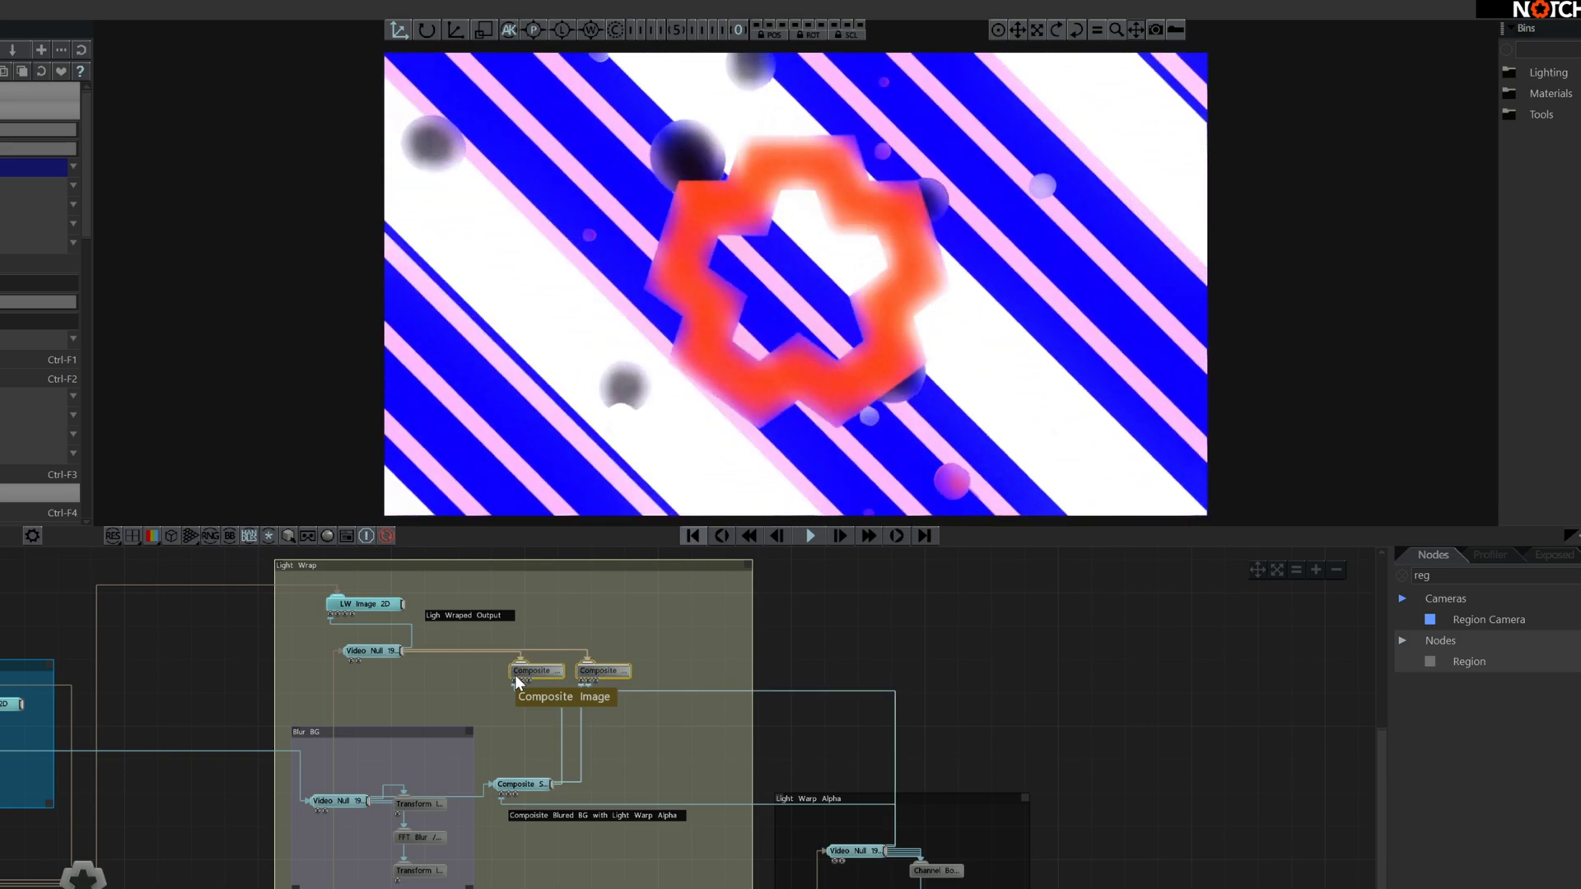
key("ctrl+d")
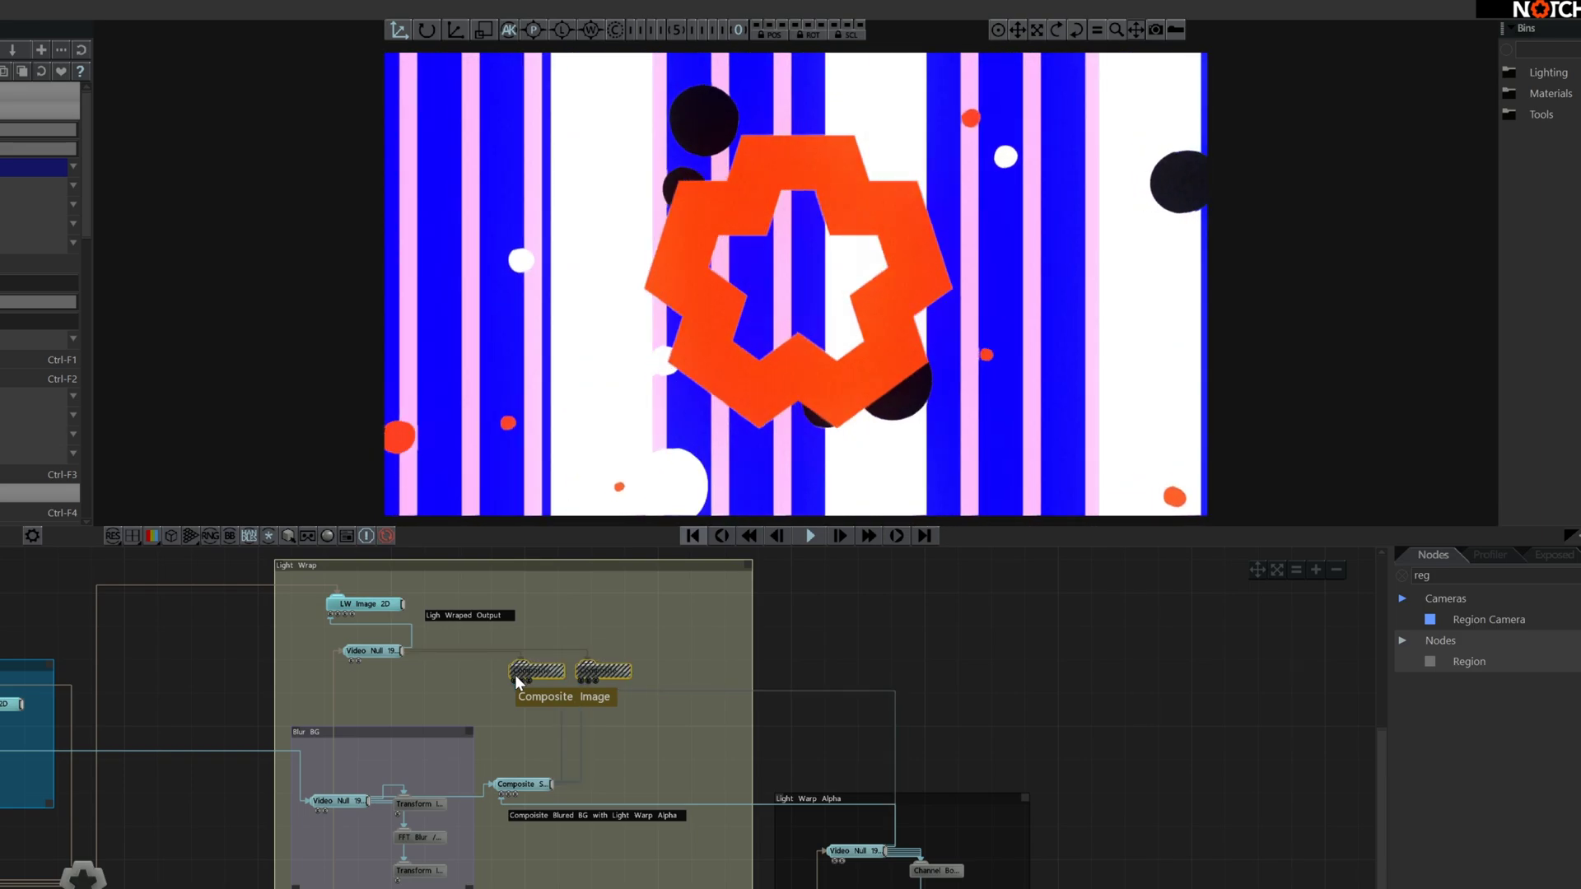
key("ctrl+d")
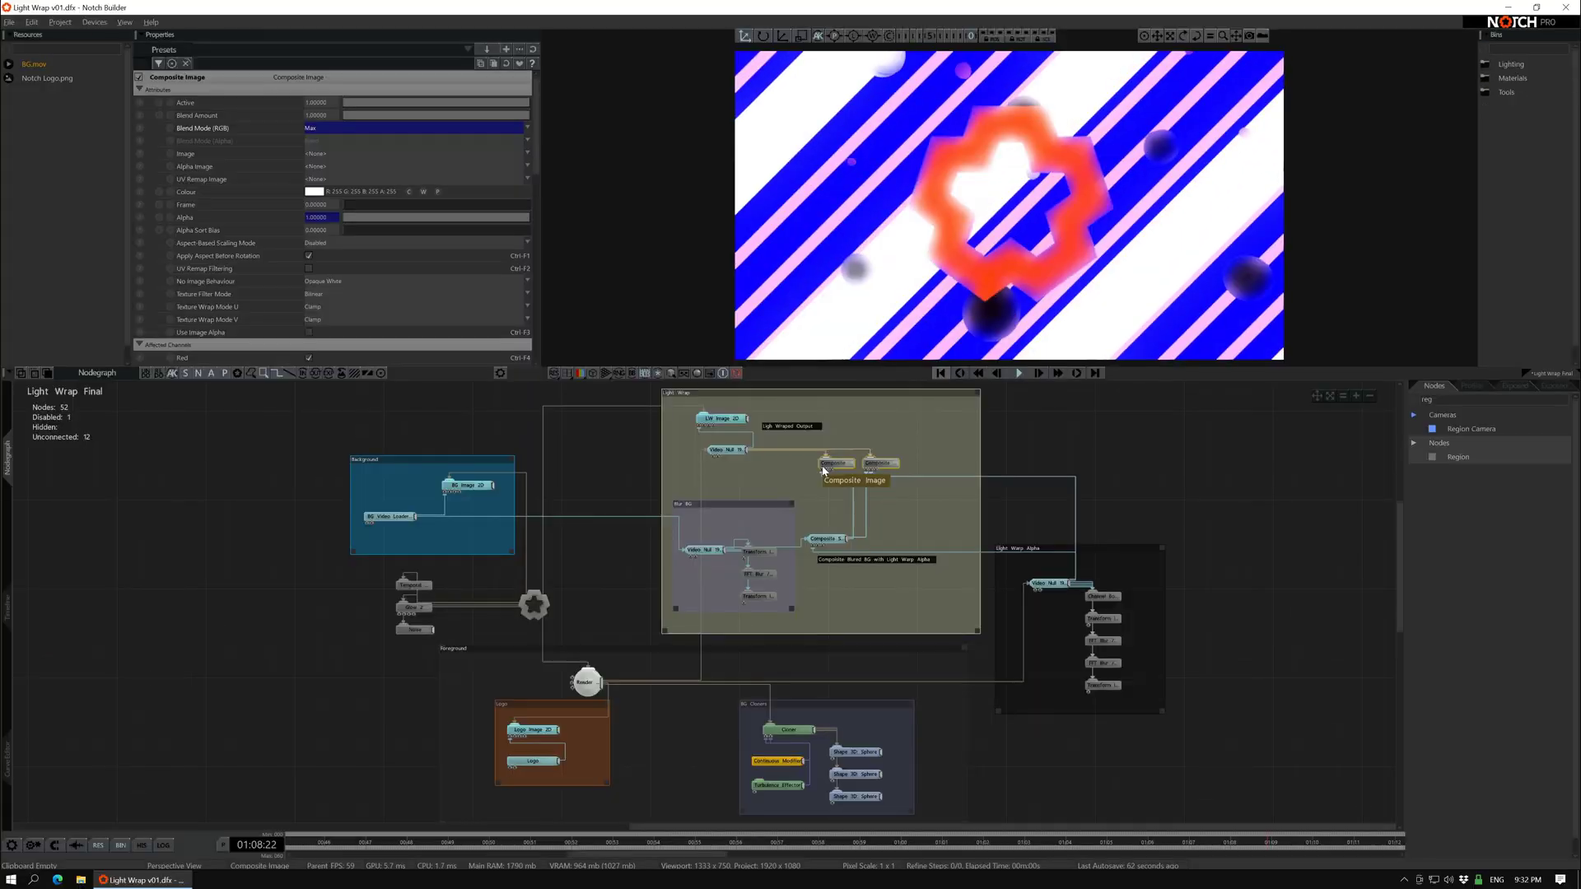
key("ctrl+d")
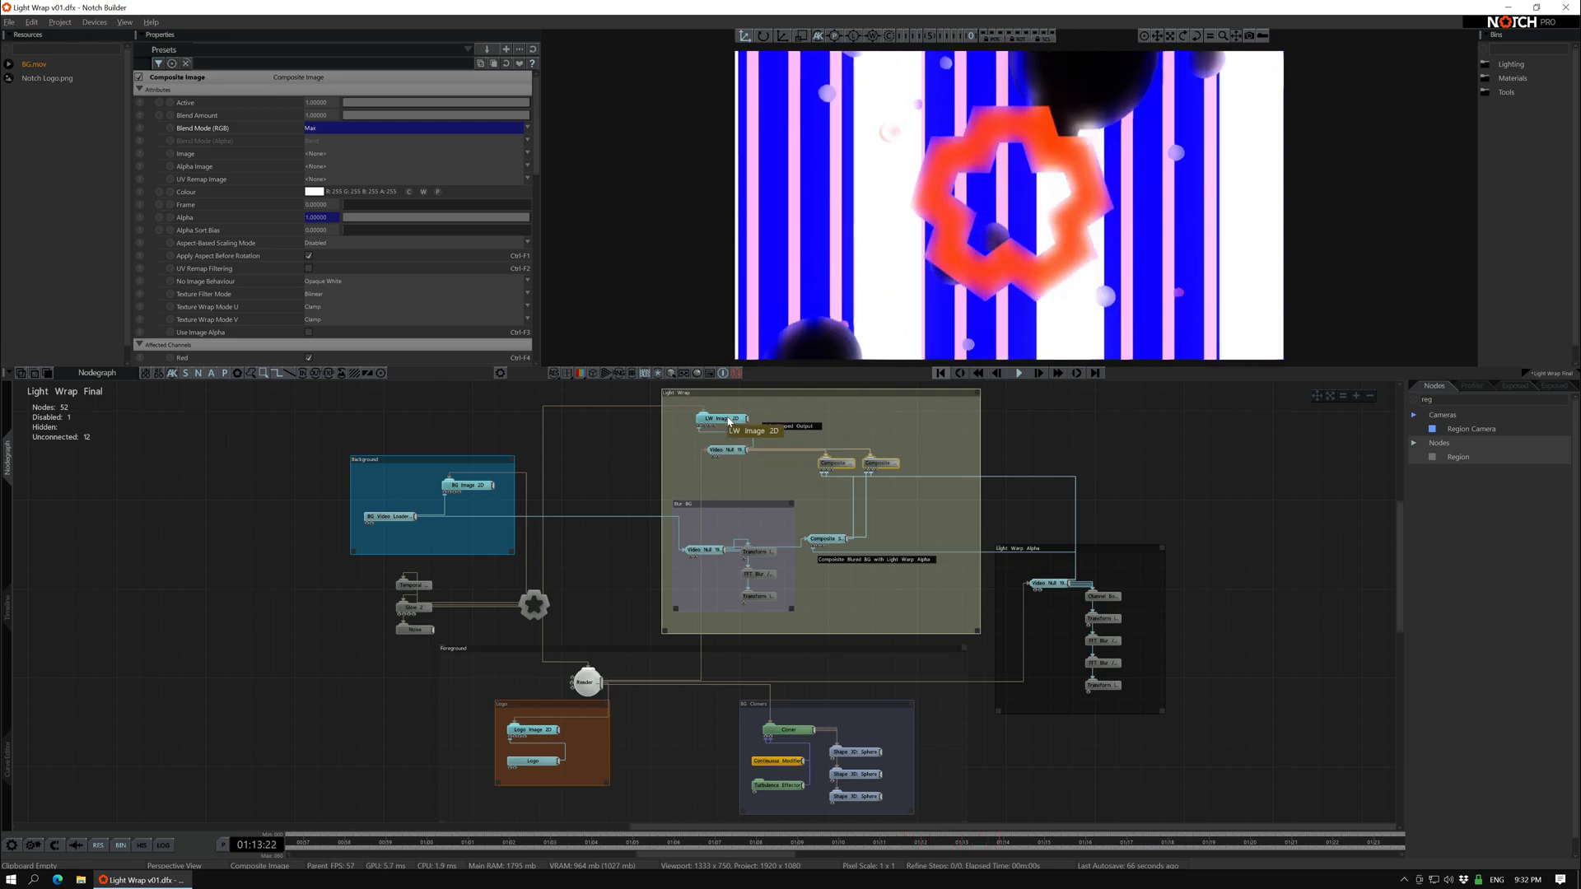
- Preview the Blur BG group's Video Null in the viewport and disable its two Transform Image nodes and FFT Blur / Glow node
left_click(694, 550)
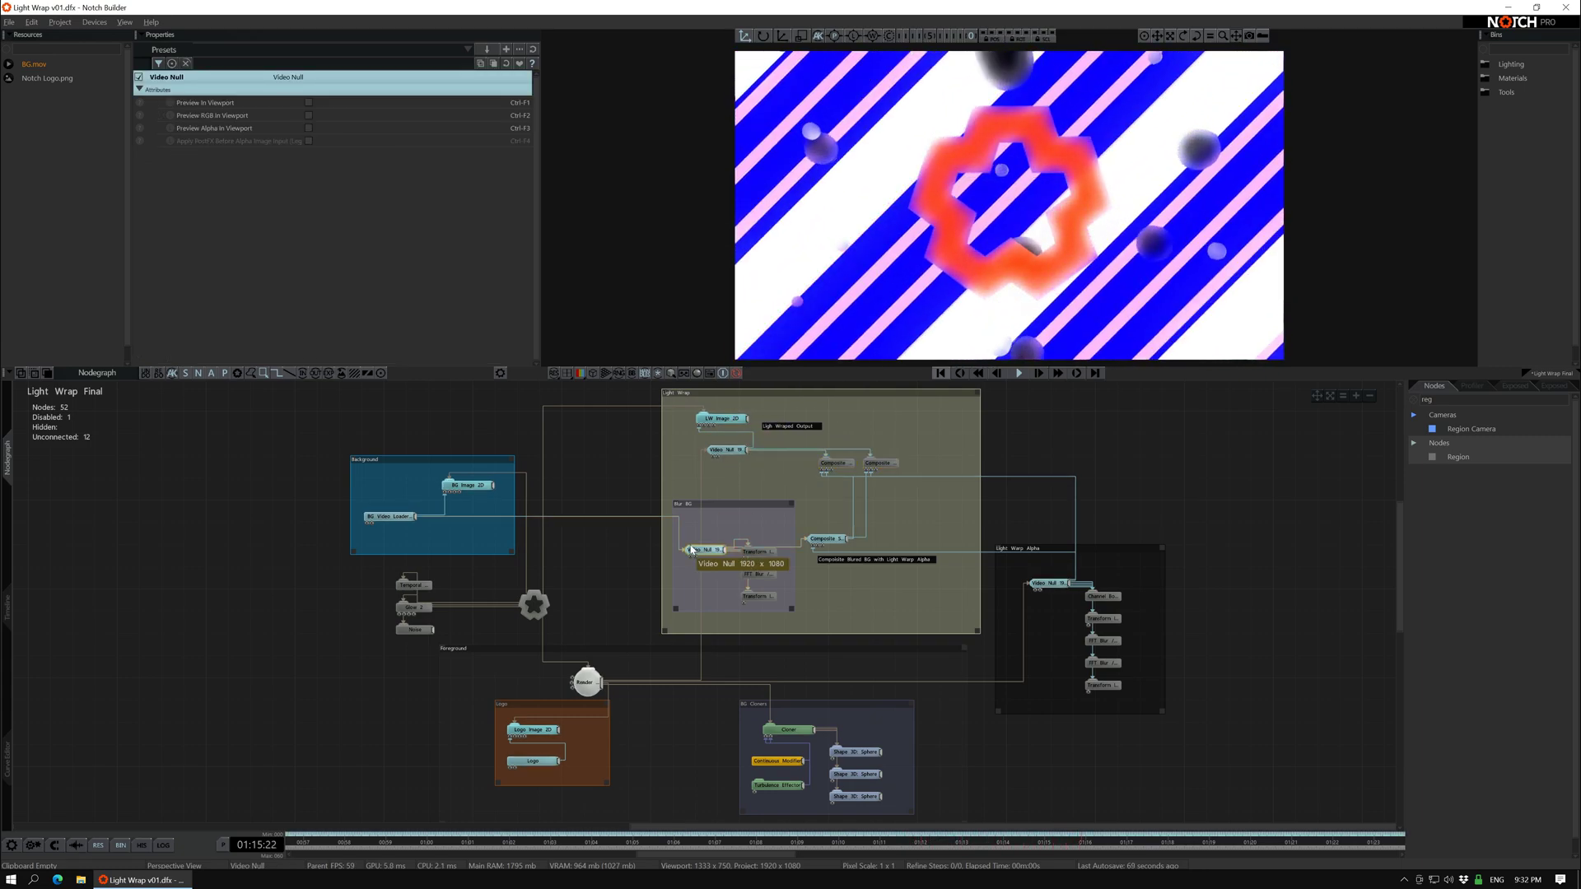
left_click(310, 103)
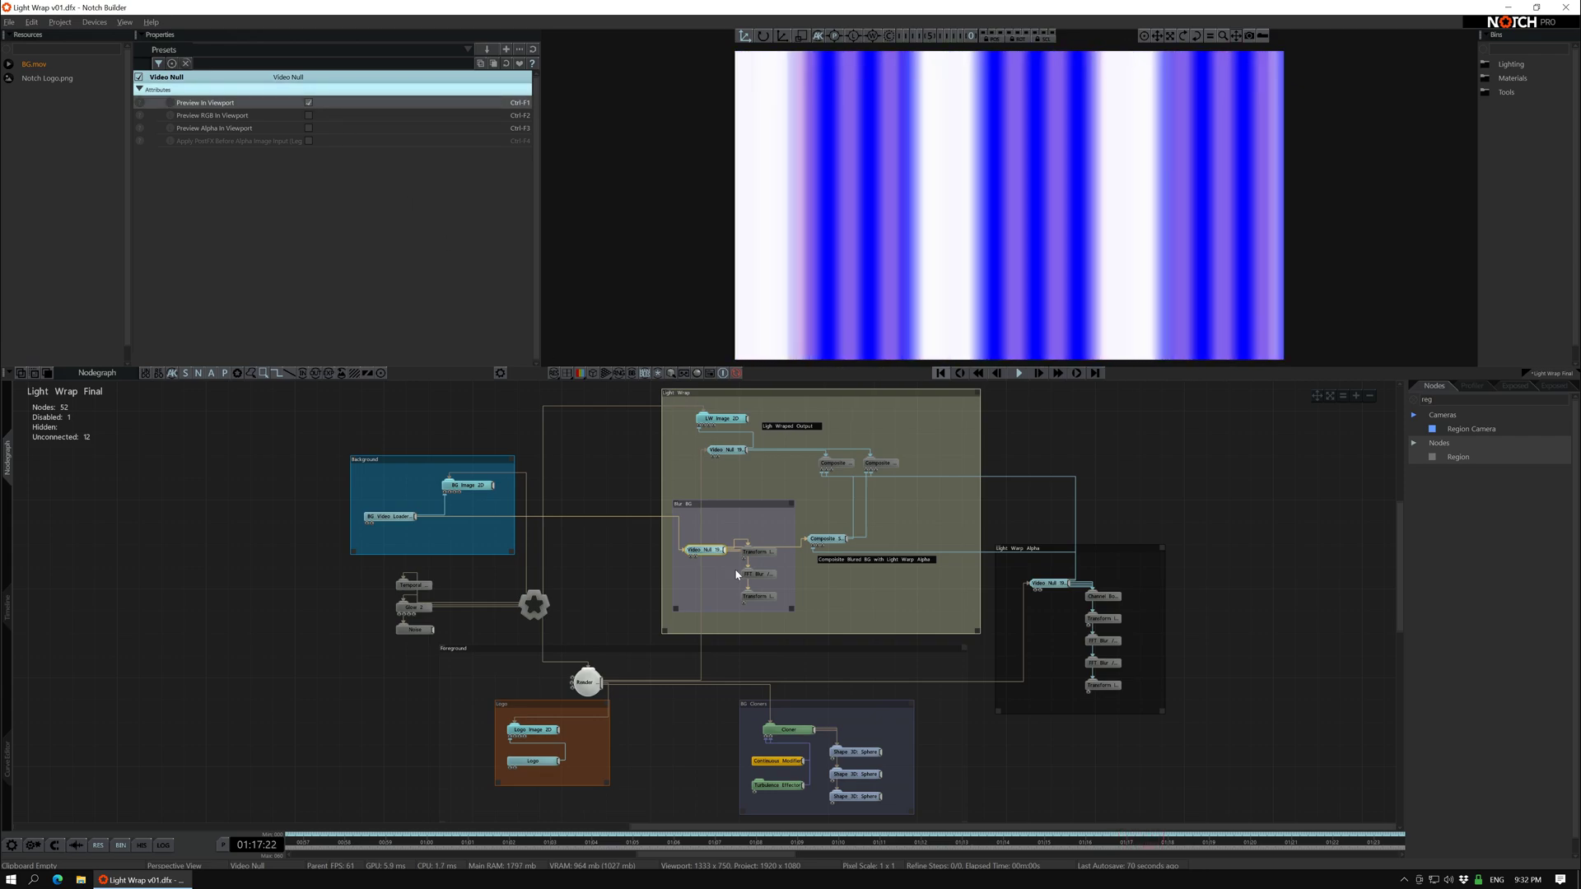
scroll(738, 574, "up", 5)
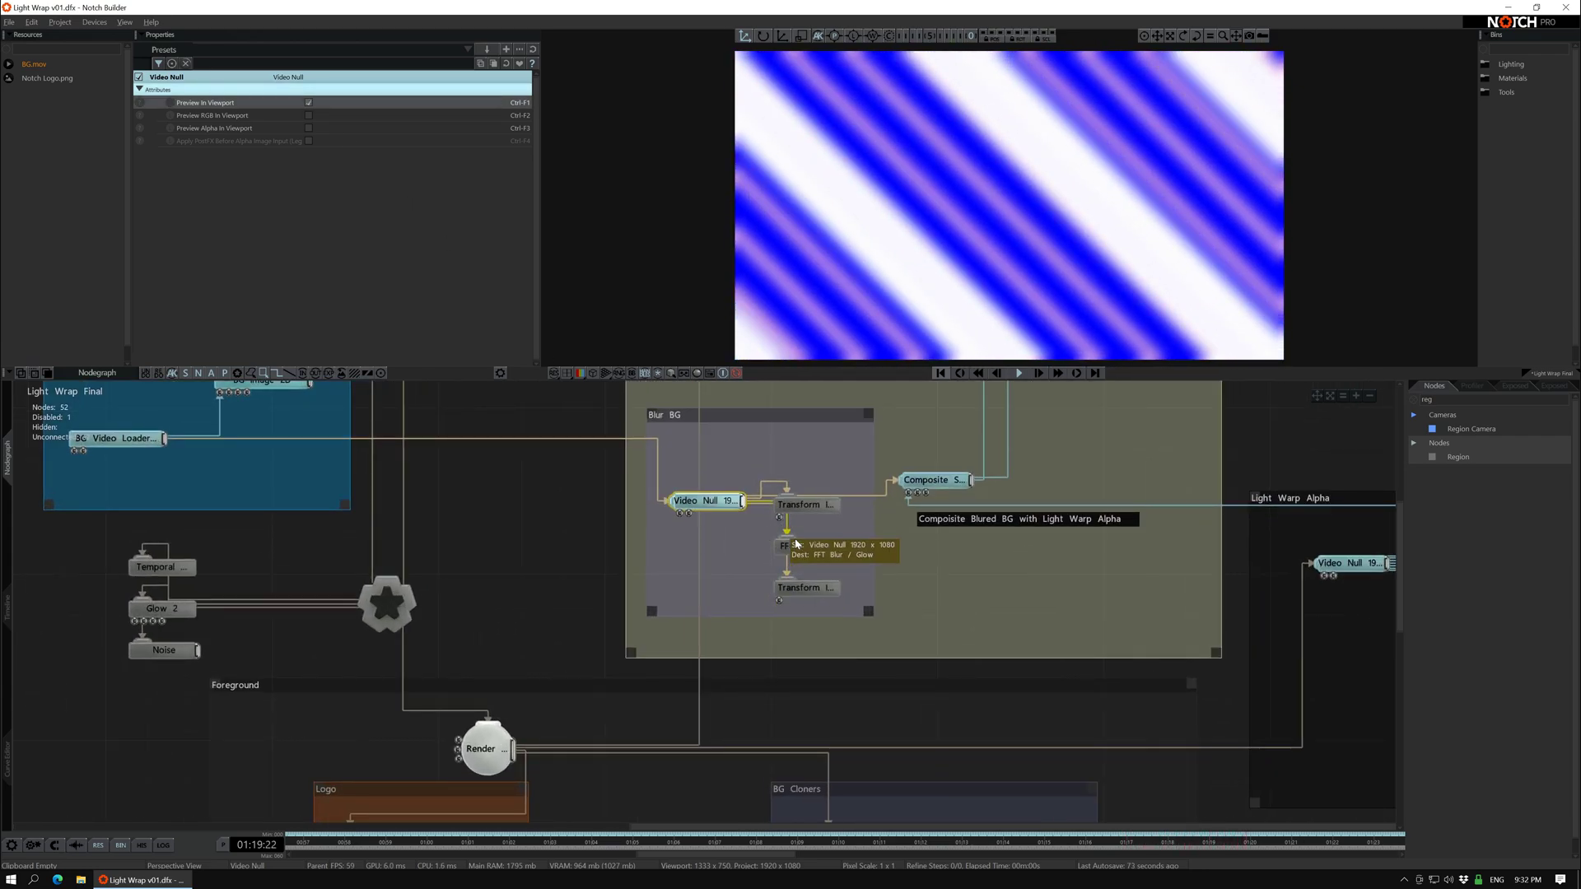
left_click_drag(828, 491, 819, 588)
key("e")
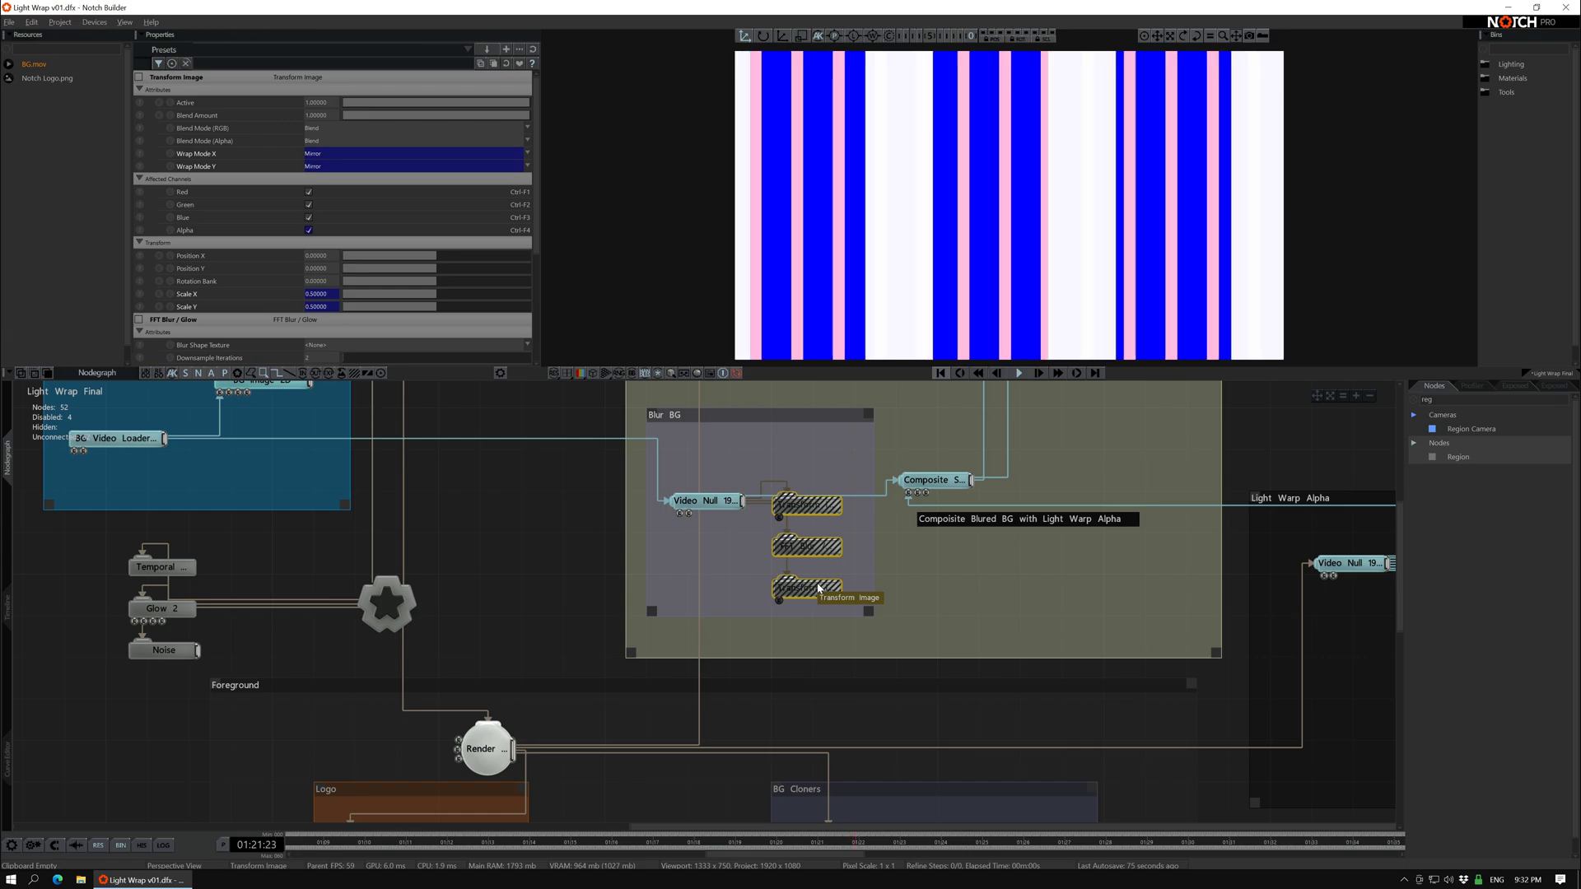
- Re-enable the Blur BG chain one node at a time: first Transform Image, FFT Blur / Glow, then the last Transform Image
left_click(795, 548)
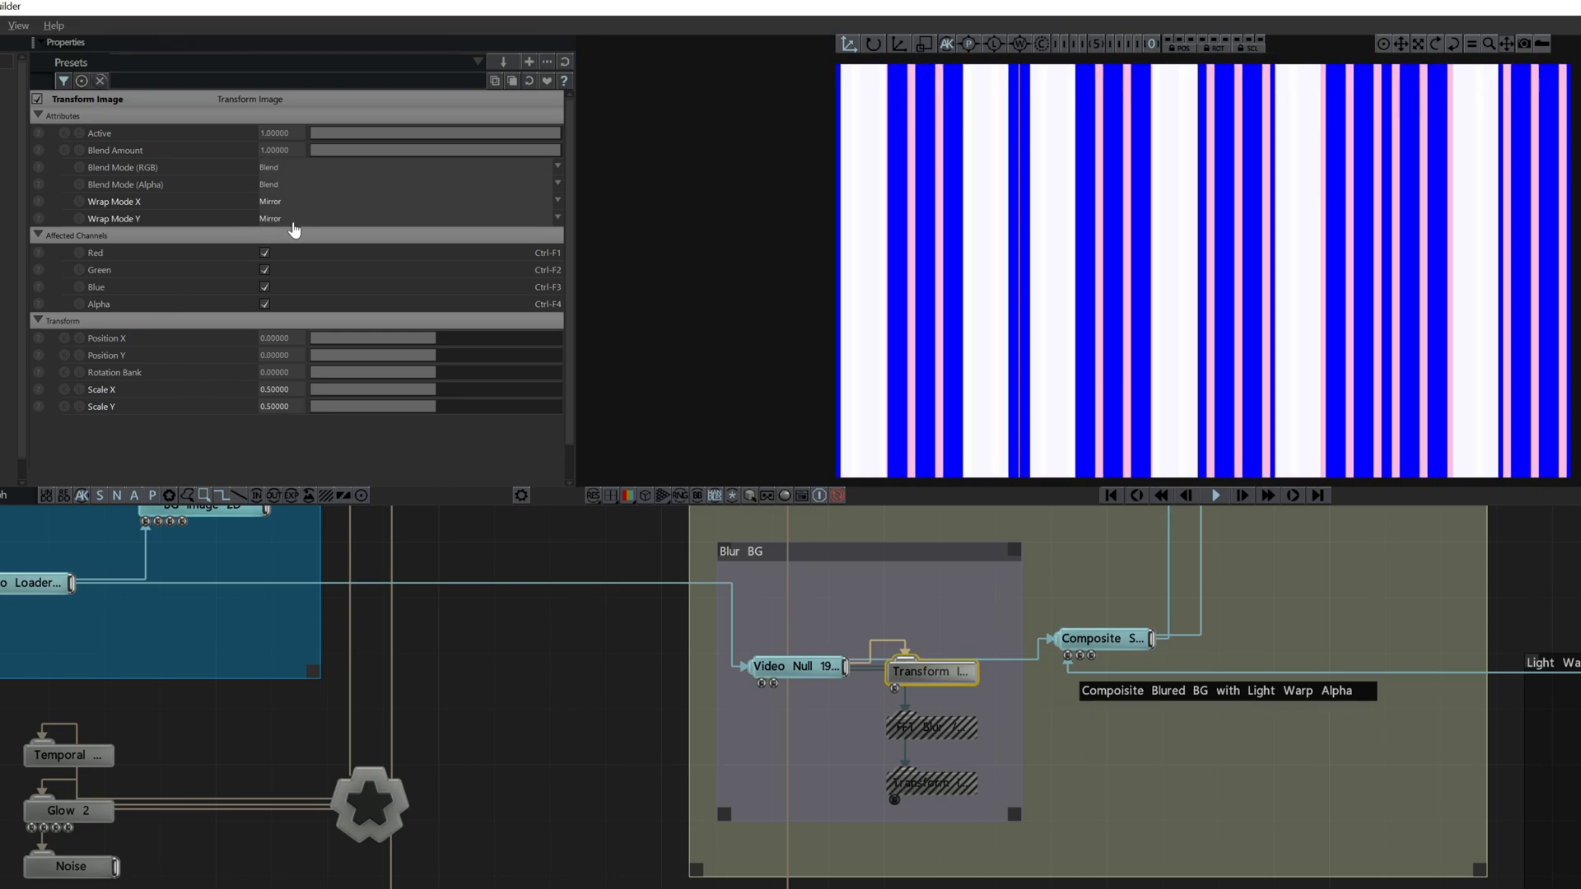
left_click(928, 724)
key("ctrl+e")
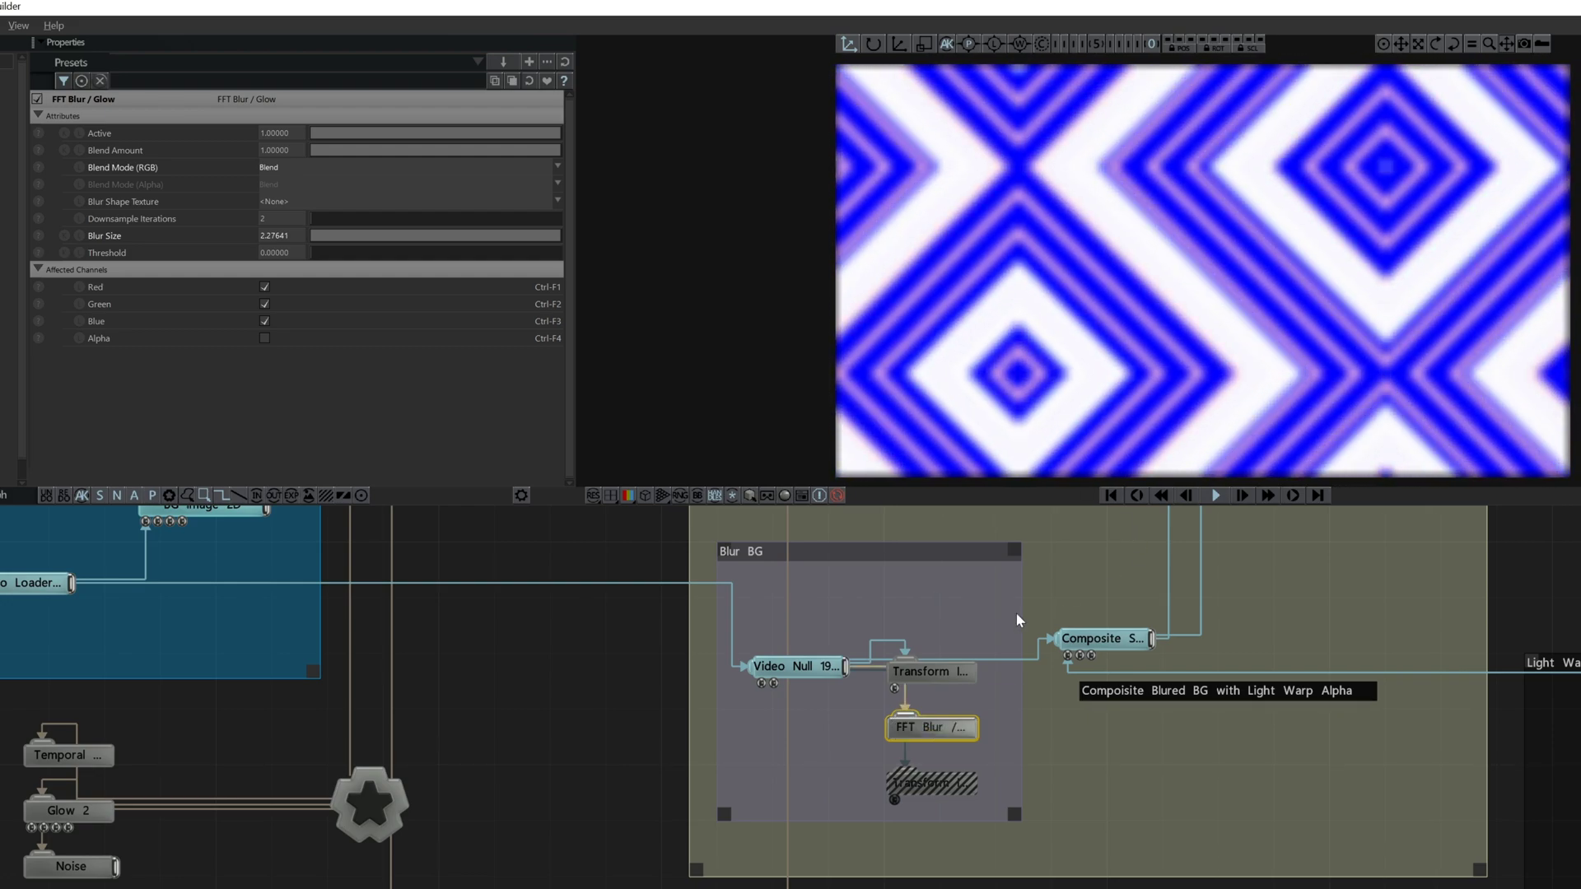
left_click(924, 774)
key("ctrl+e")
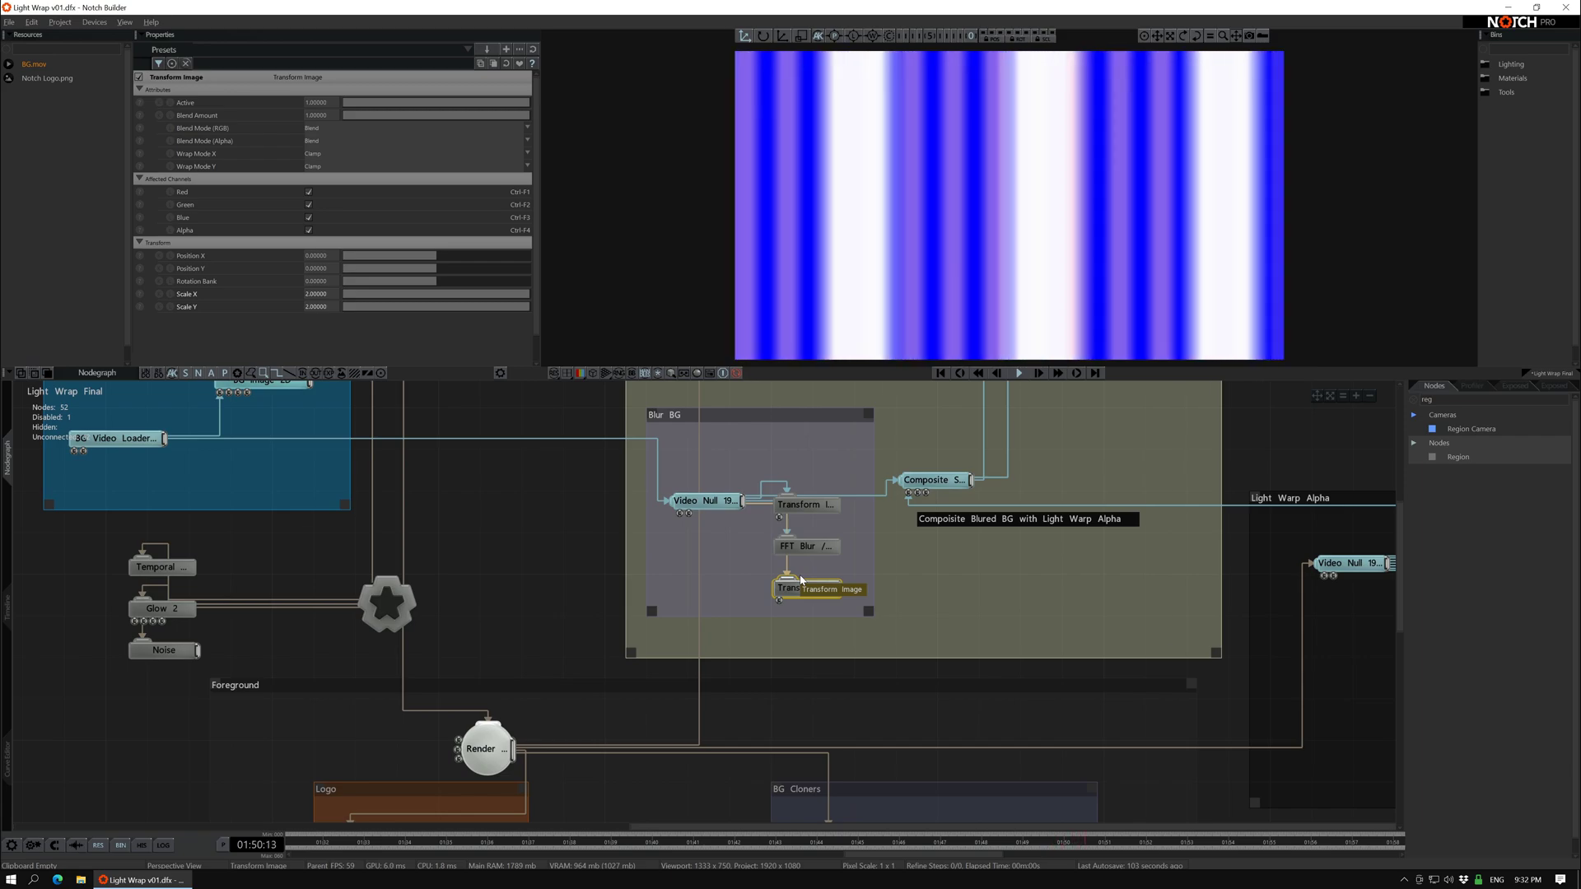
- Show the Render To Texture node's rendered texture and its alpha in the viewport, then turn both displays off
middle_click_drag(1186, 594, 943, 458)
left_click(202, 640)
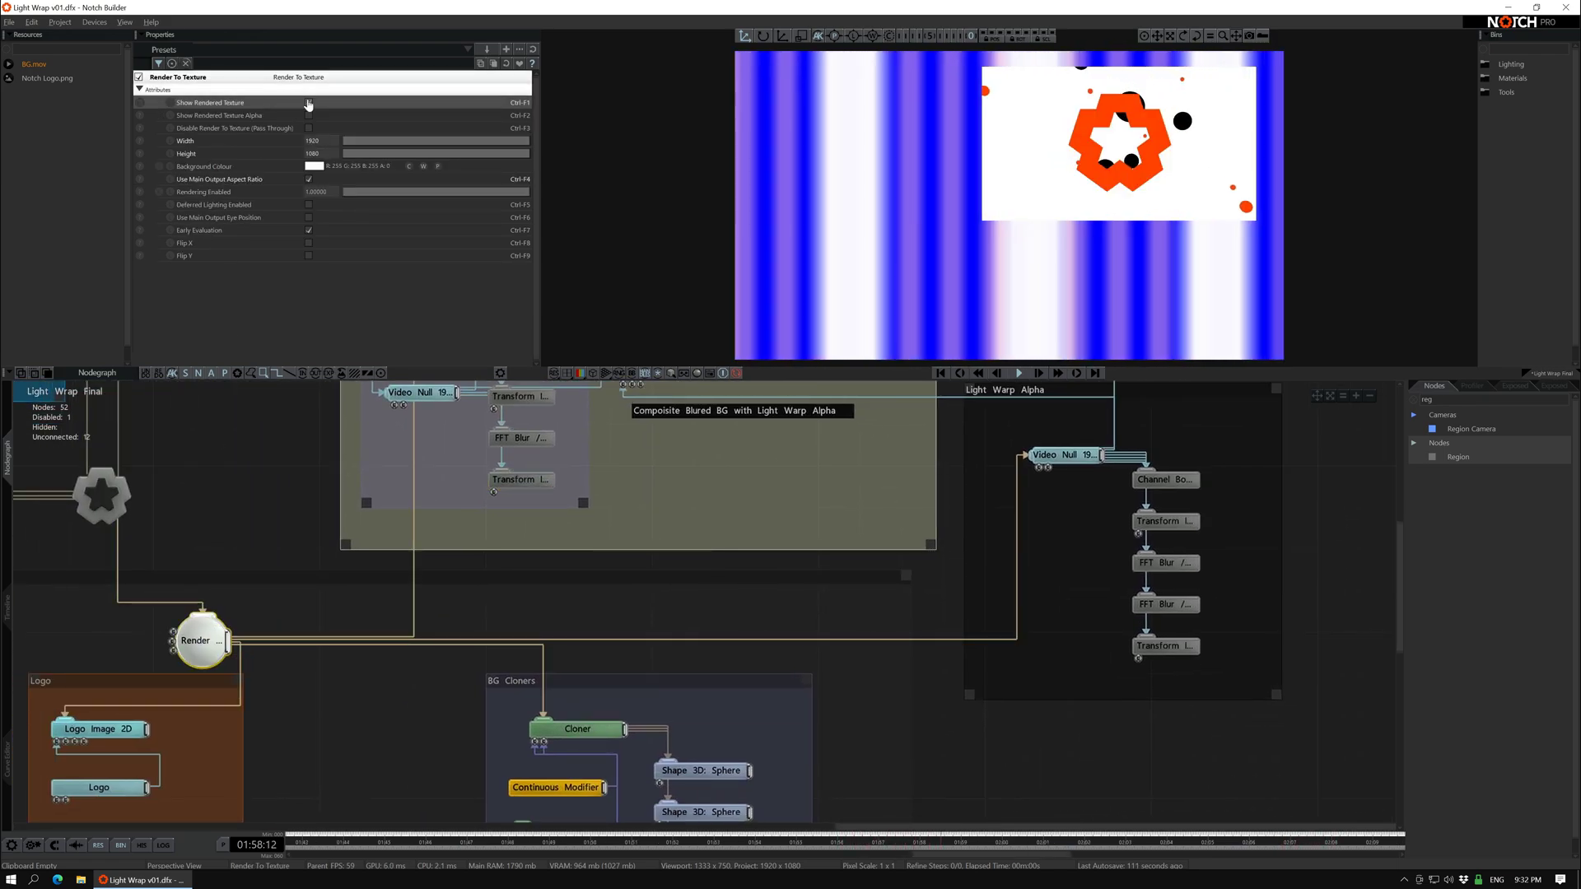
left_click(309, 116)
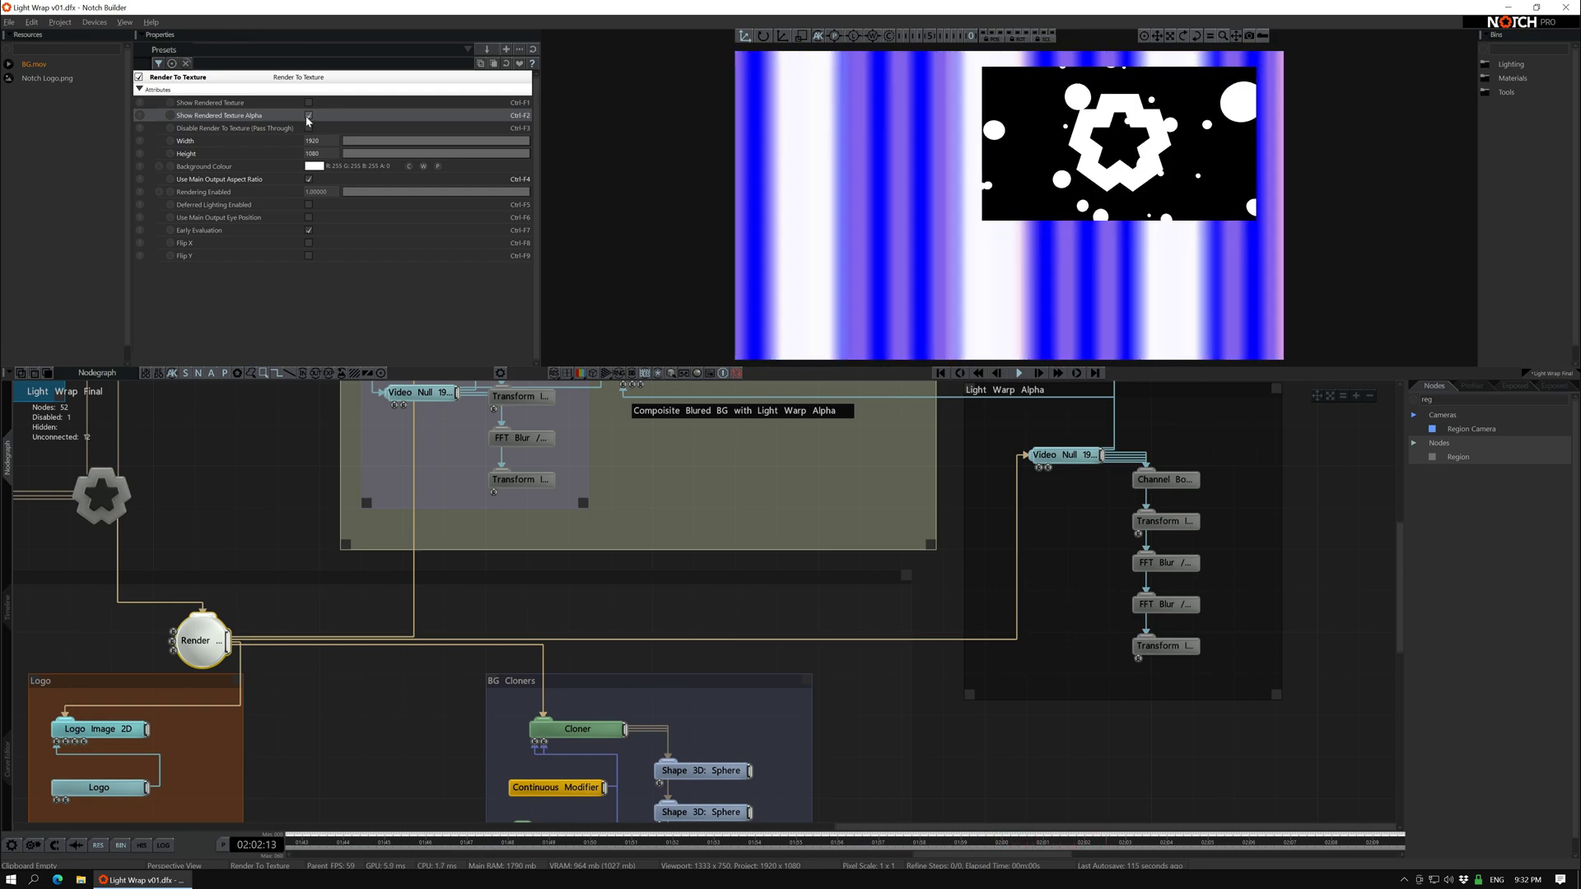
left_click(309, 116)
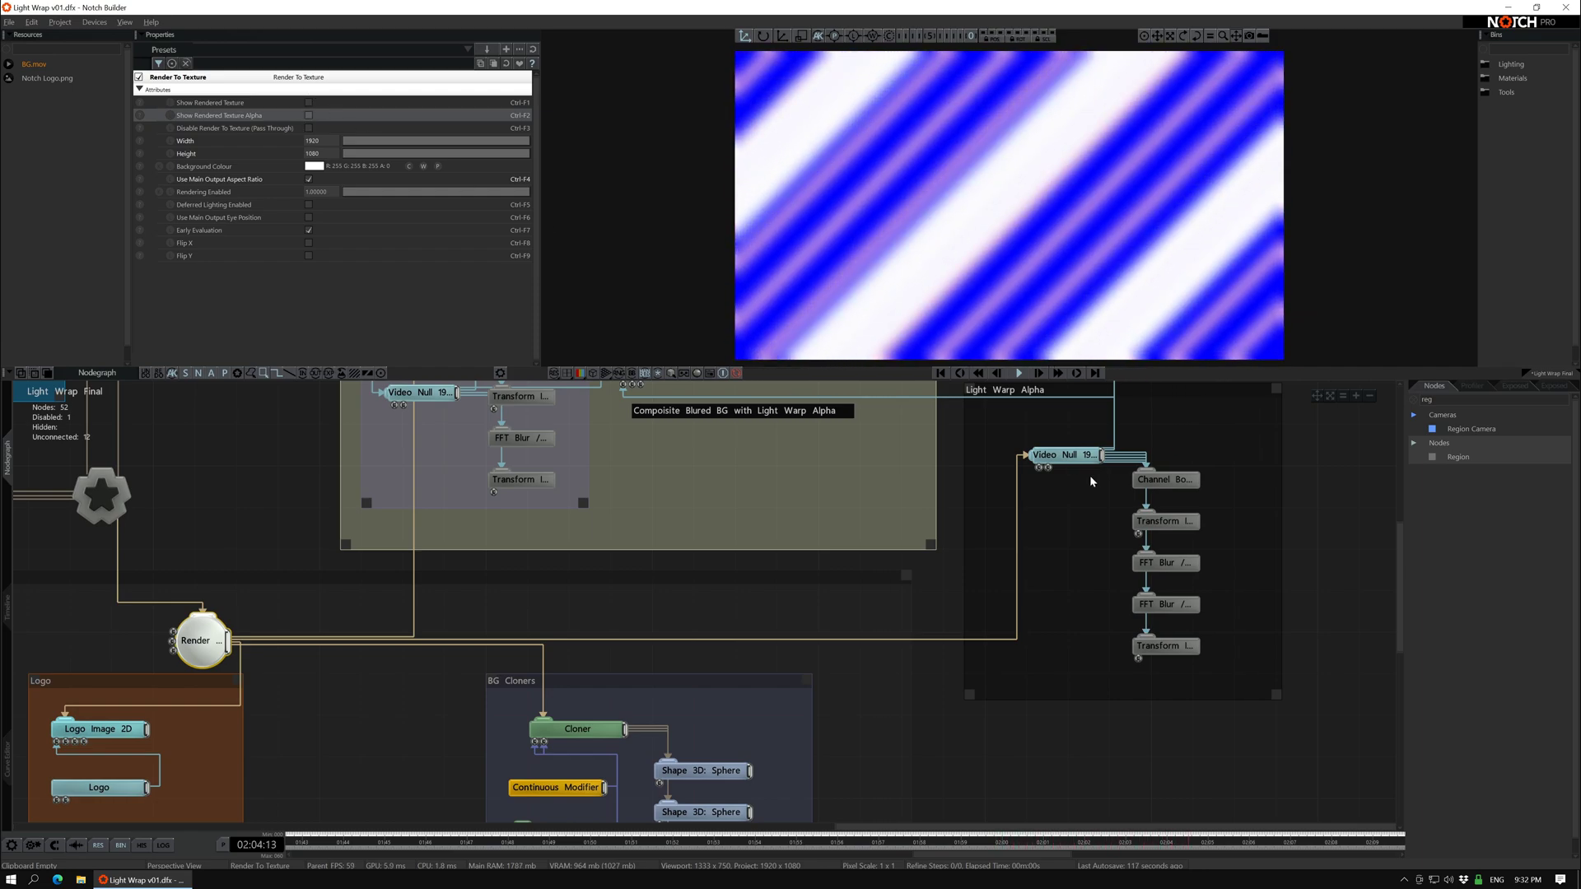
- Turn on Preview In Viewport for the Video Null in the Light Warp Alpha group
left_click(1064, 455)
left_click(309, 115)
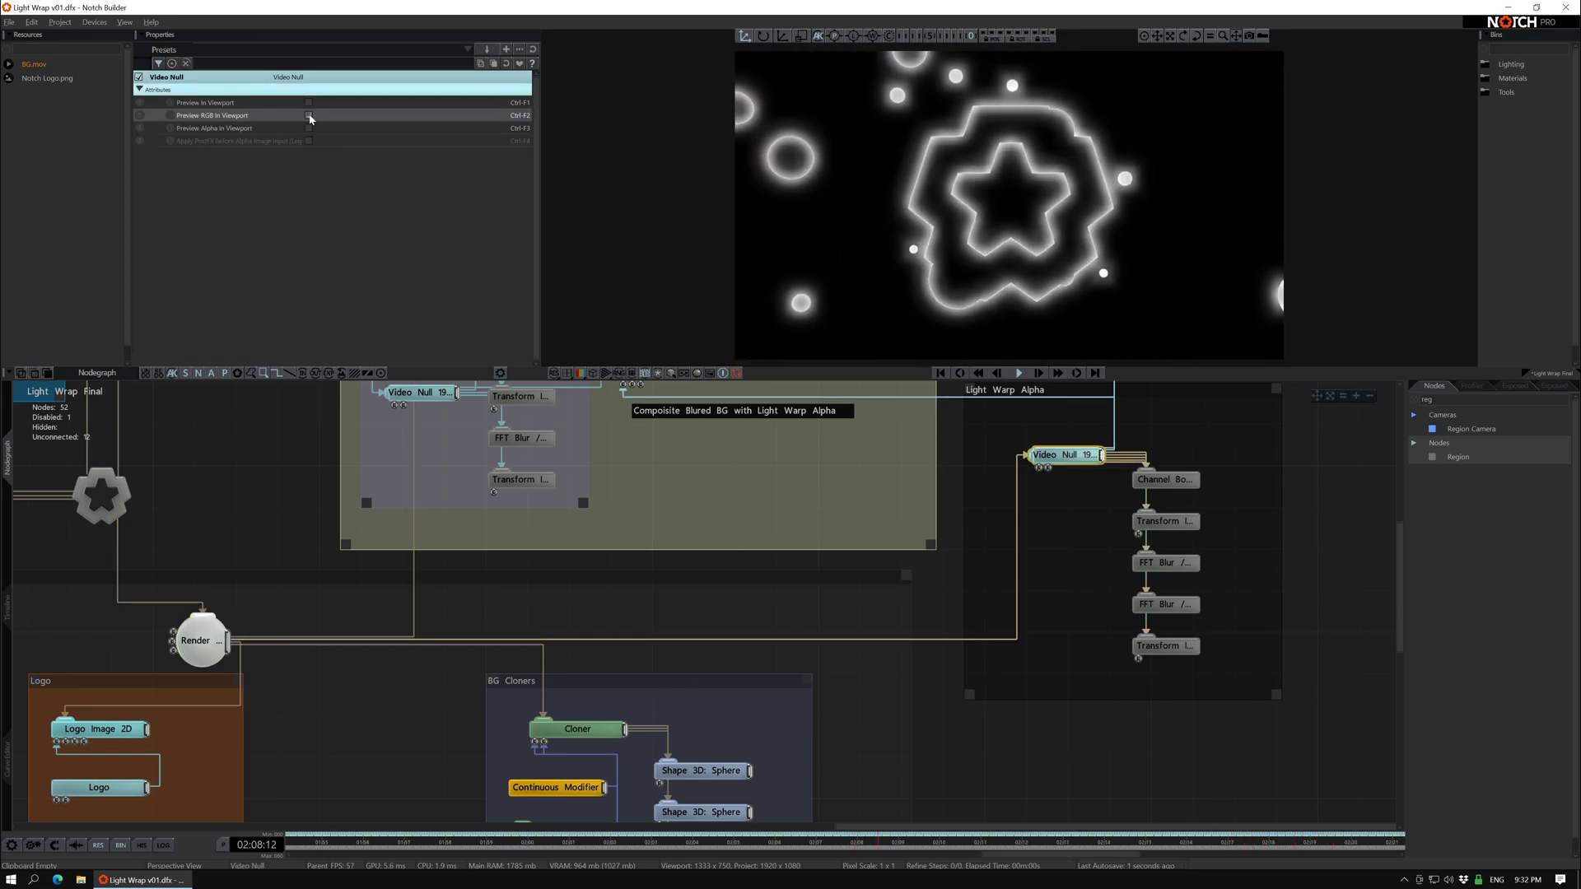
left_click(309, 102)
middle_click_drag(1071, 596, 1070, 616)
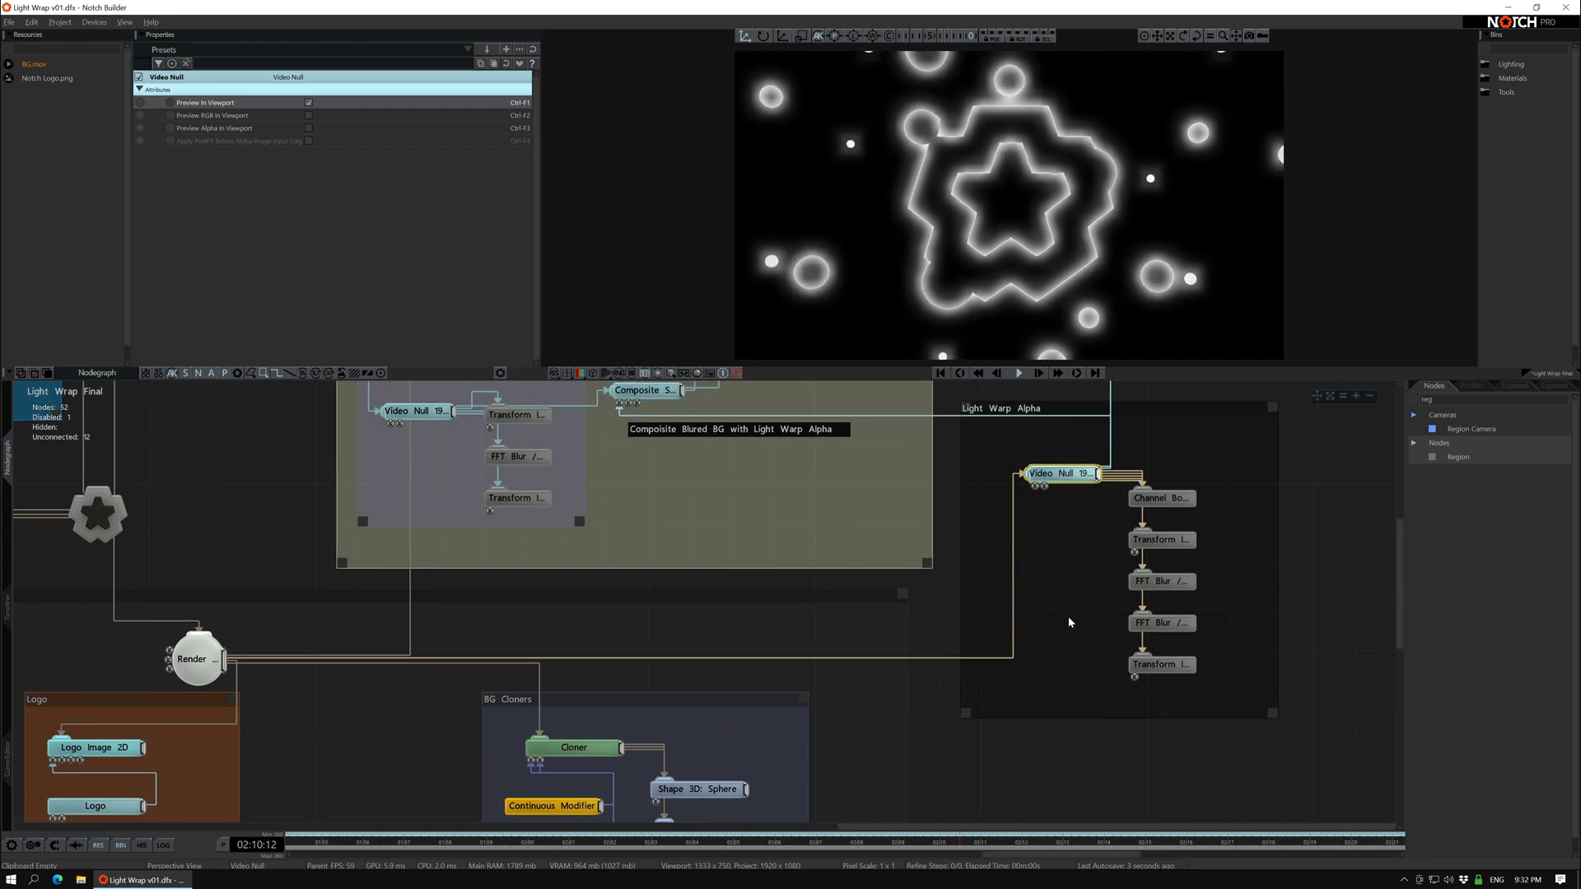
- Disable all five effect nodes attached to the Light Warp Alpha group's Video Null
left_click_drag(1077, 501, 1150, 691)
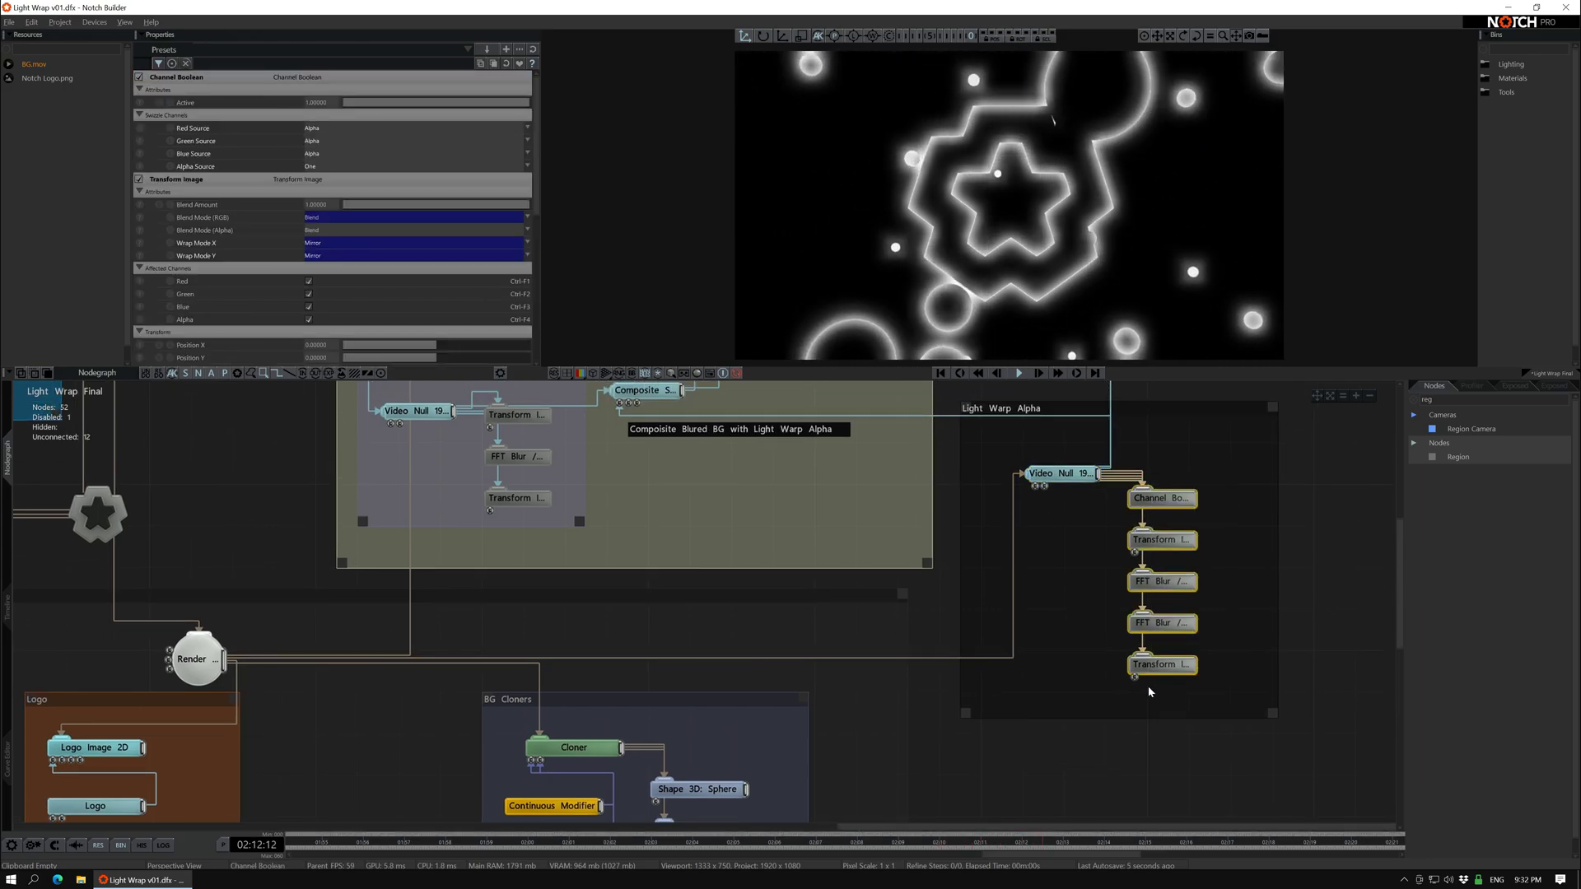
key("d")
left_click(1110, 616)
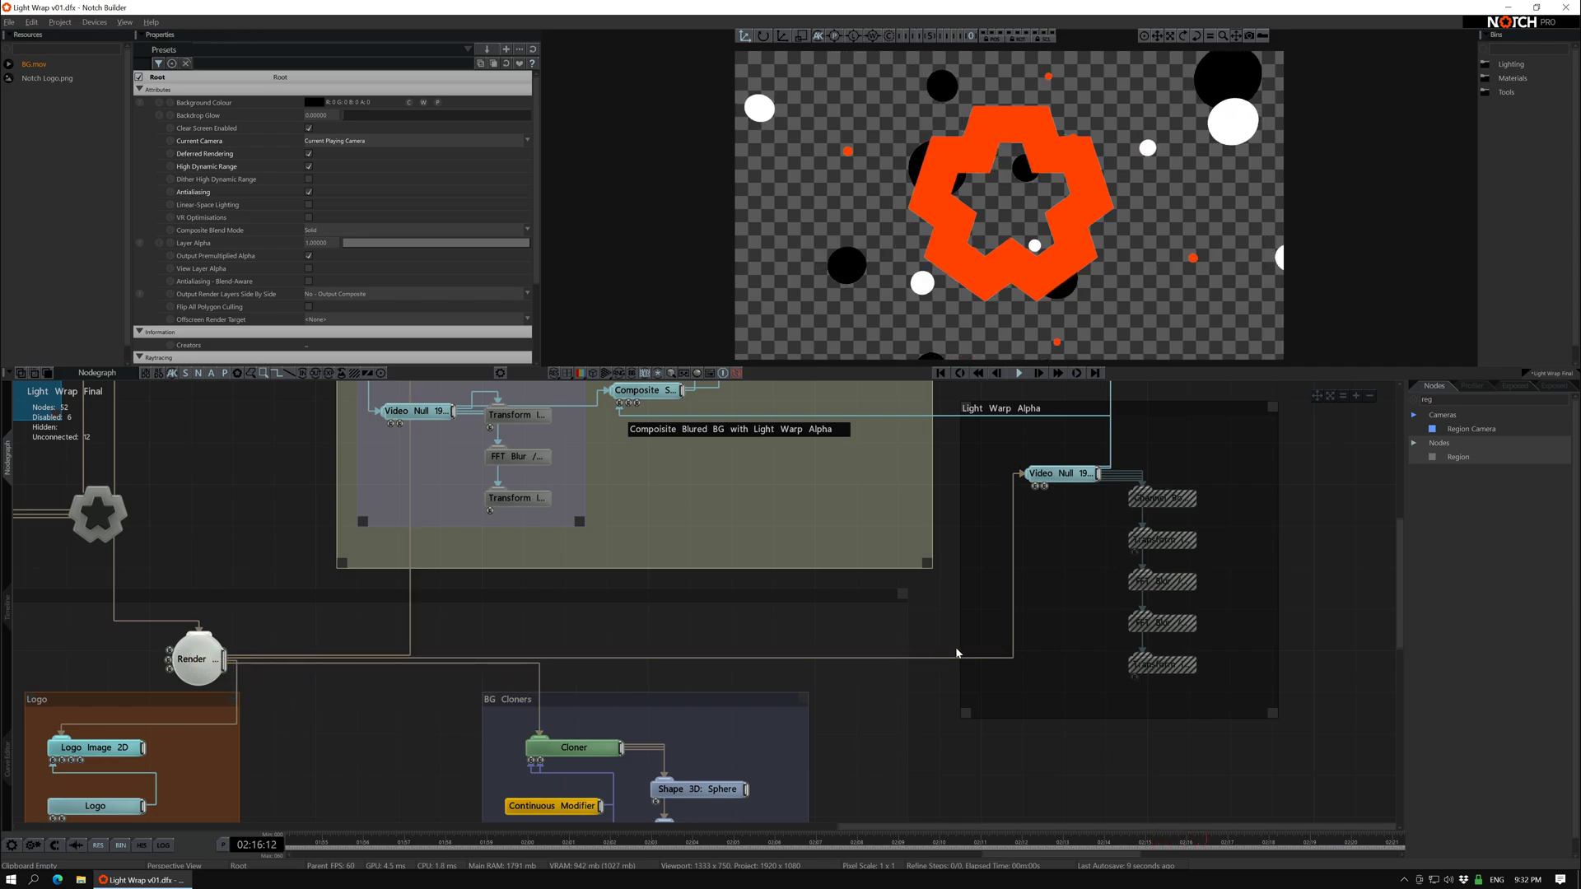
- Re-enable the Light Warp Alpha effects individually: Channel Boolean, both Transform Image nodes, and both FFT Blur / Glow nodes
left_click(1162, 499)
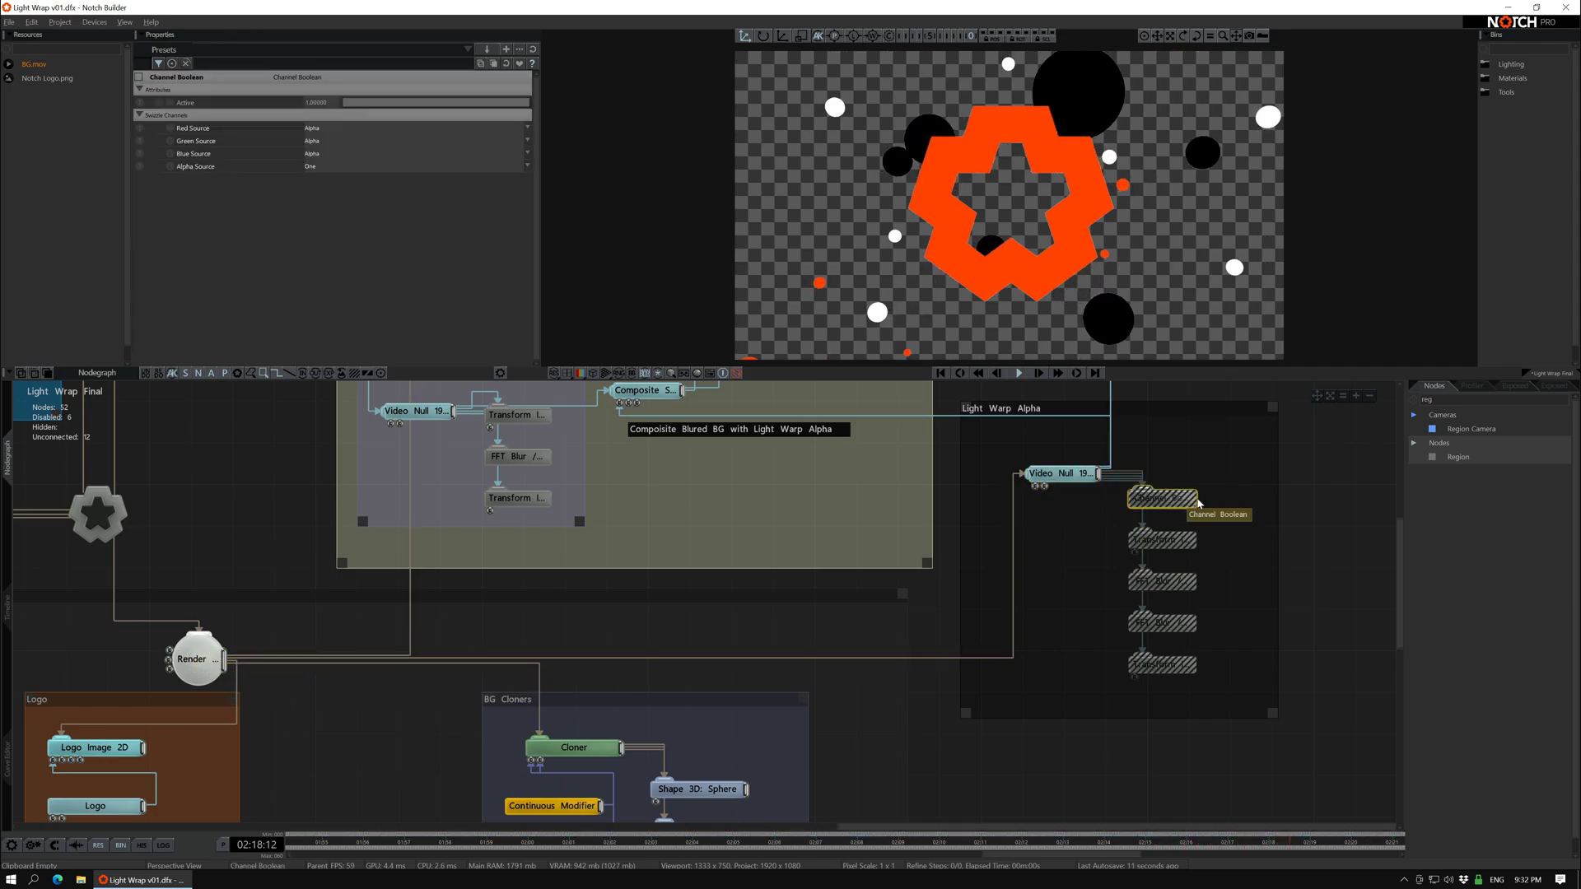
key("e")
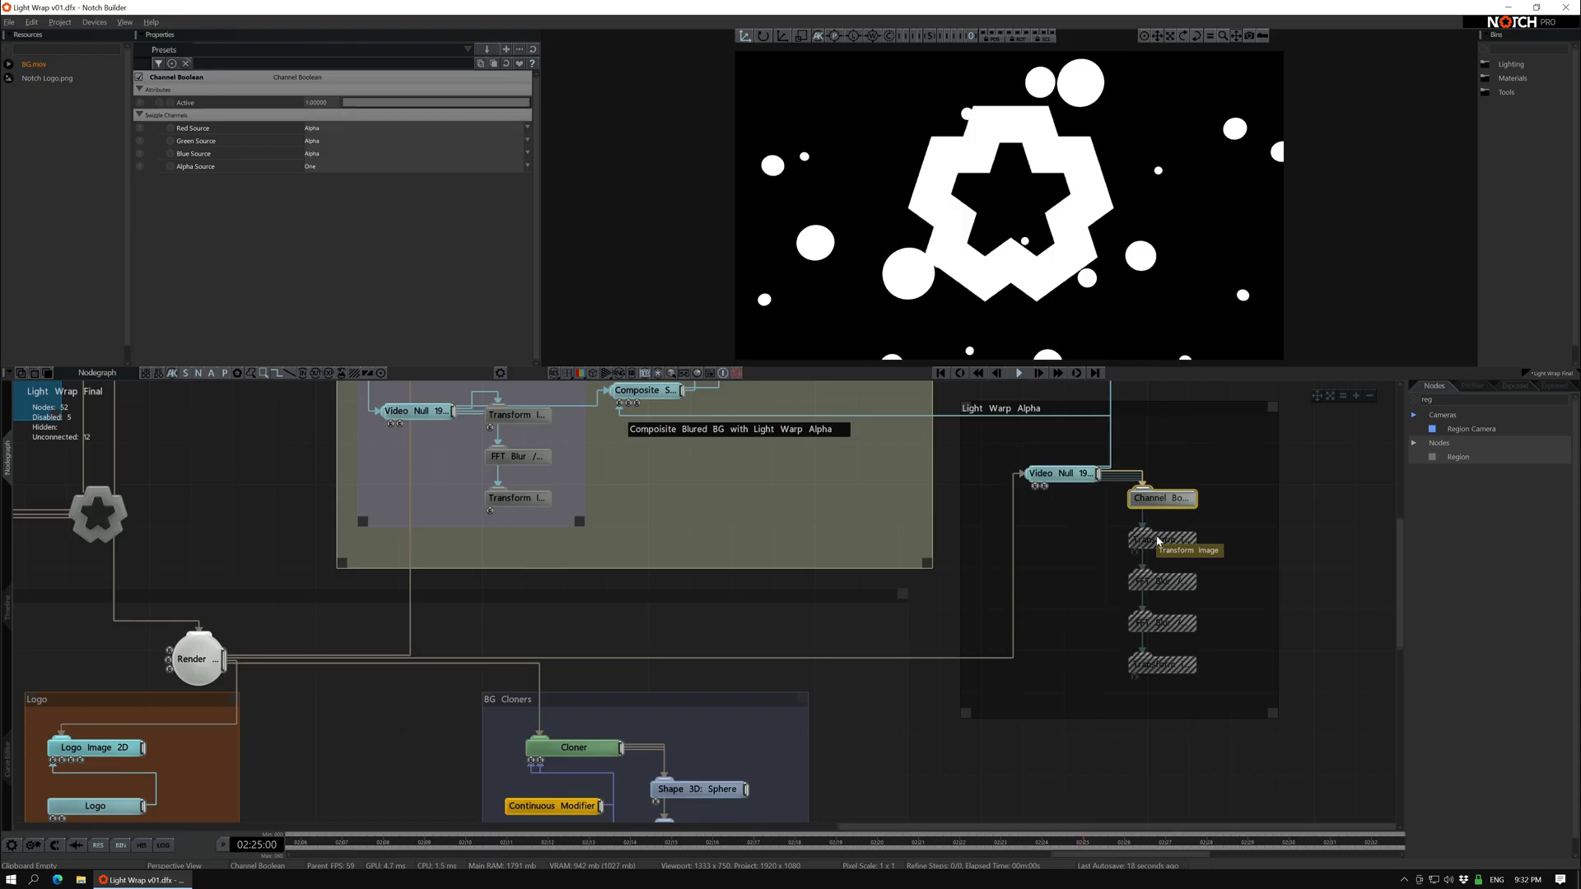
left_click(1159, 541)
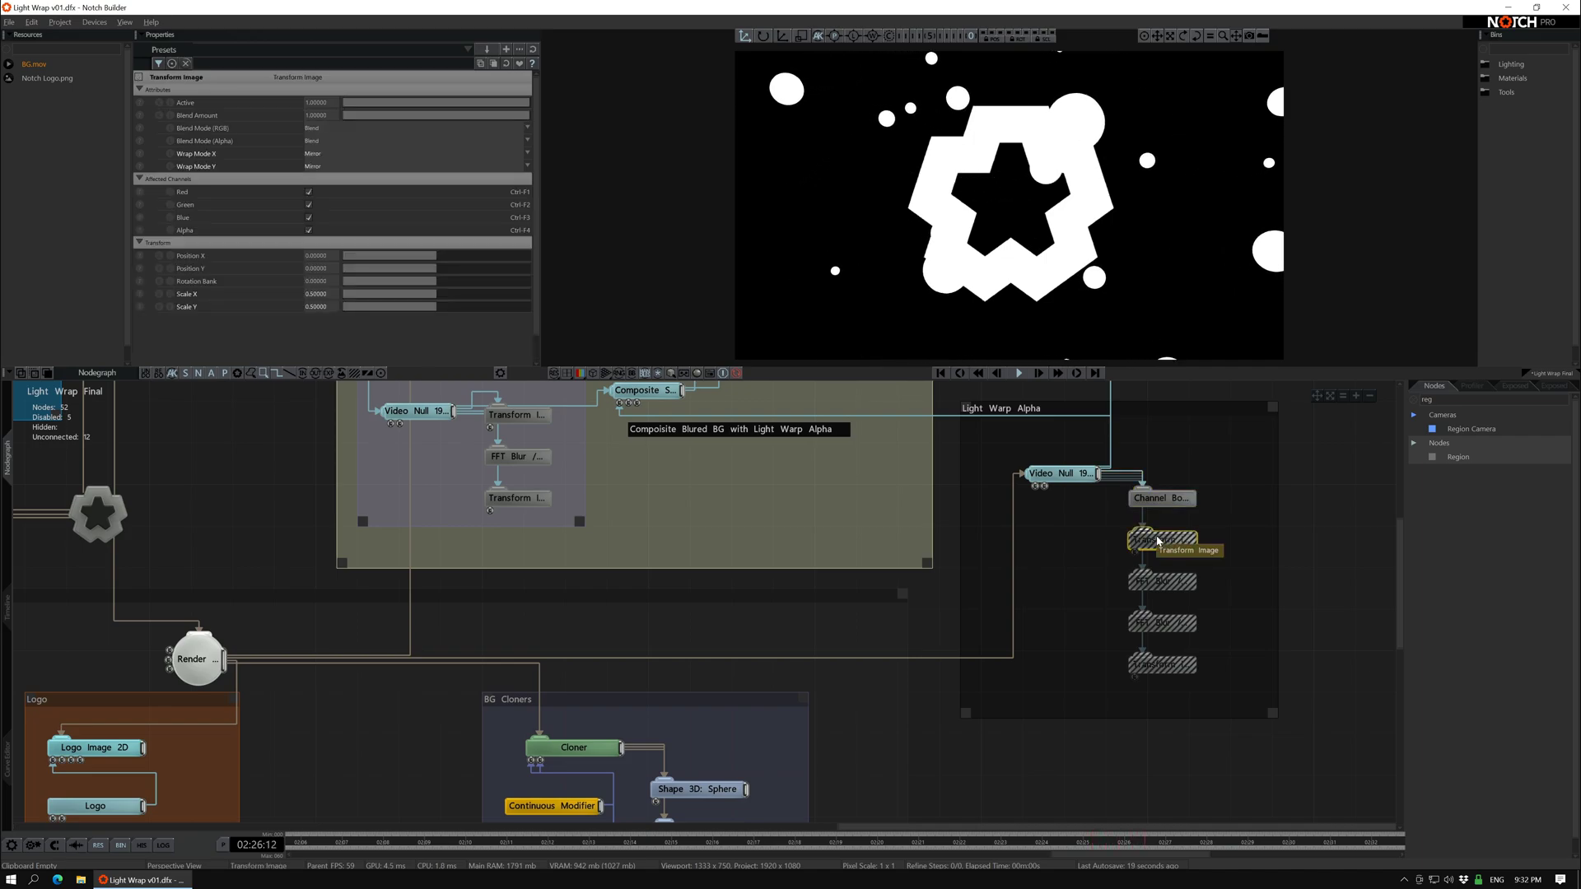
key("e")
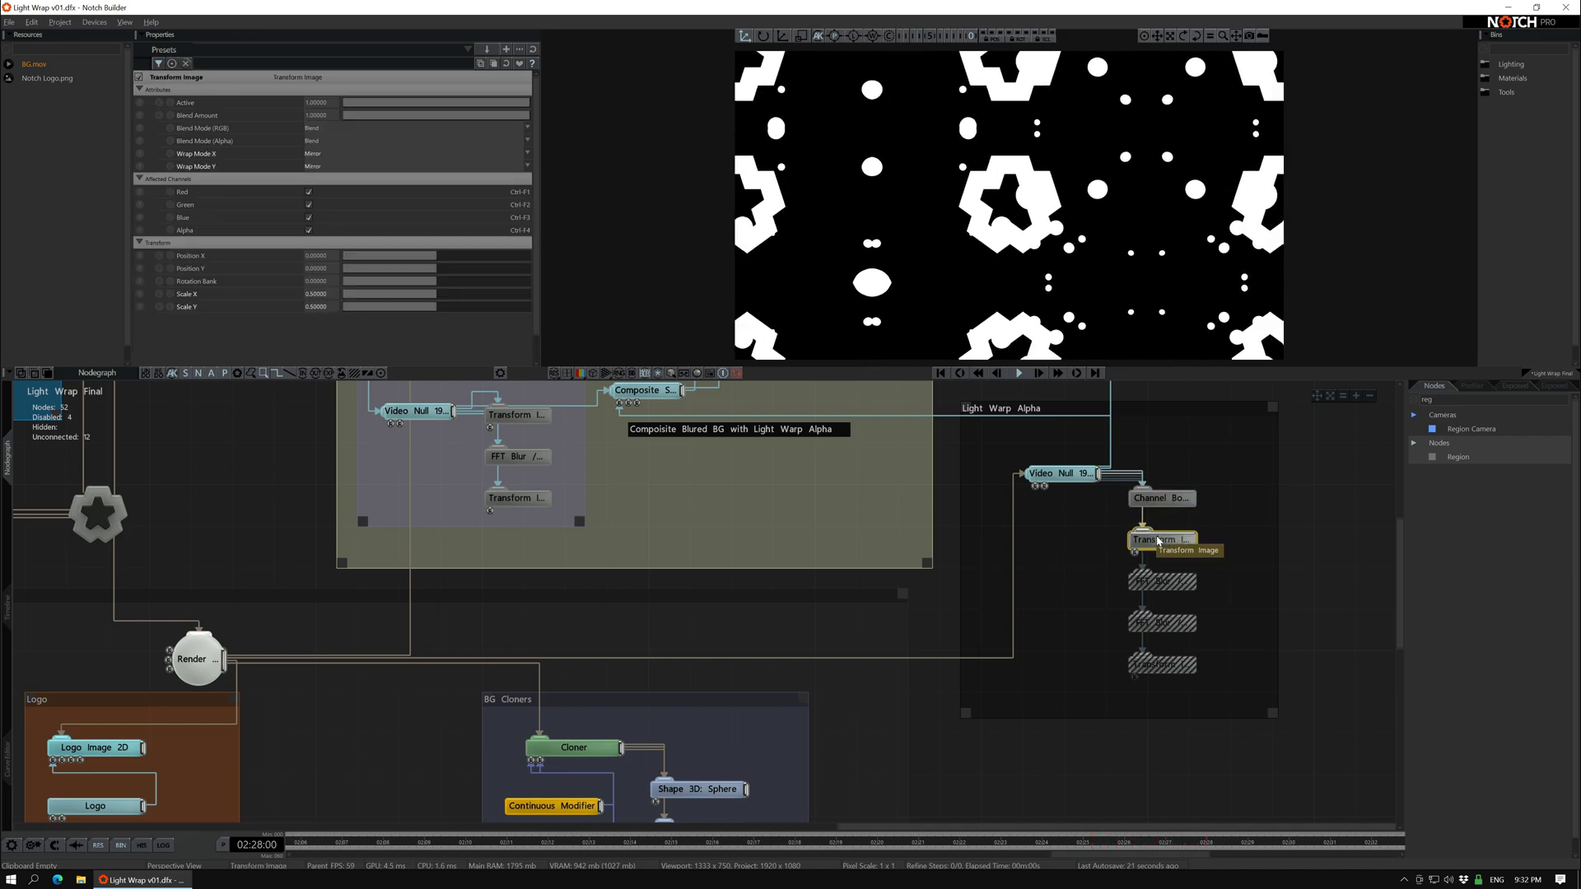
left_click(1162, 669)
key("e")
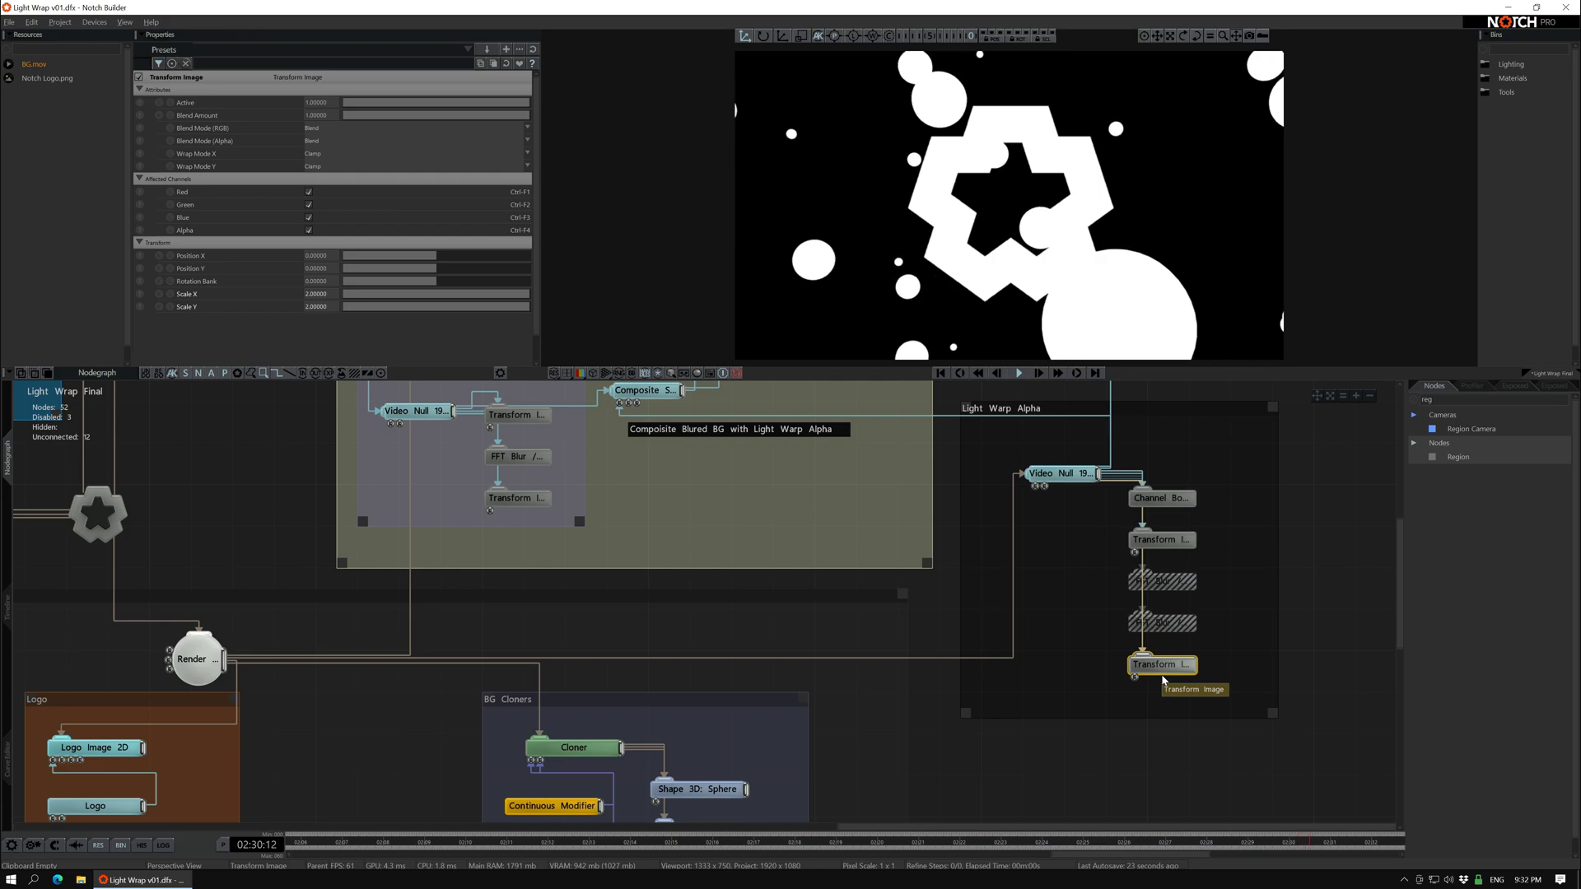
left_click(1181, 580)
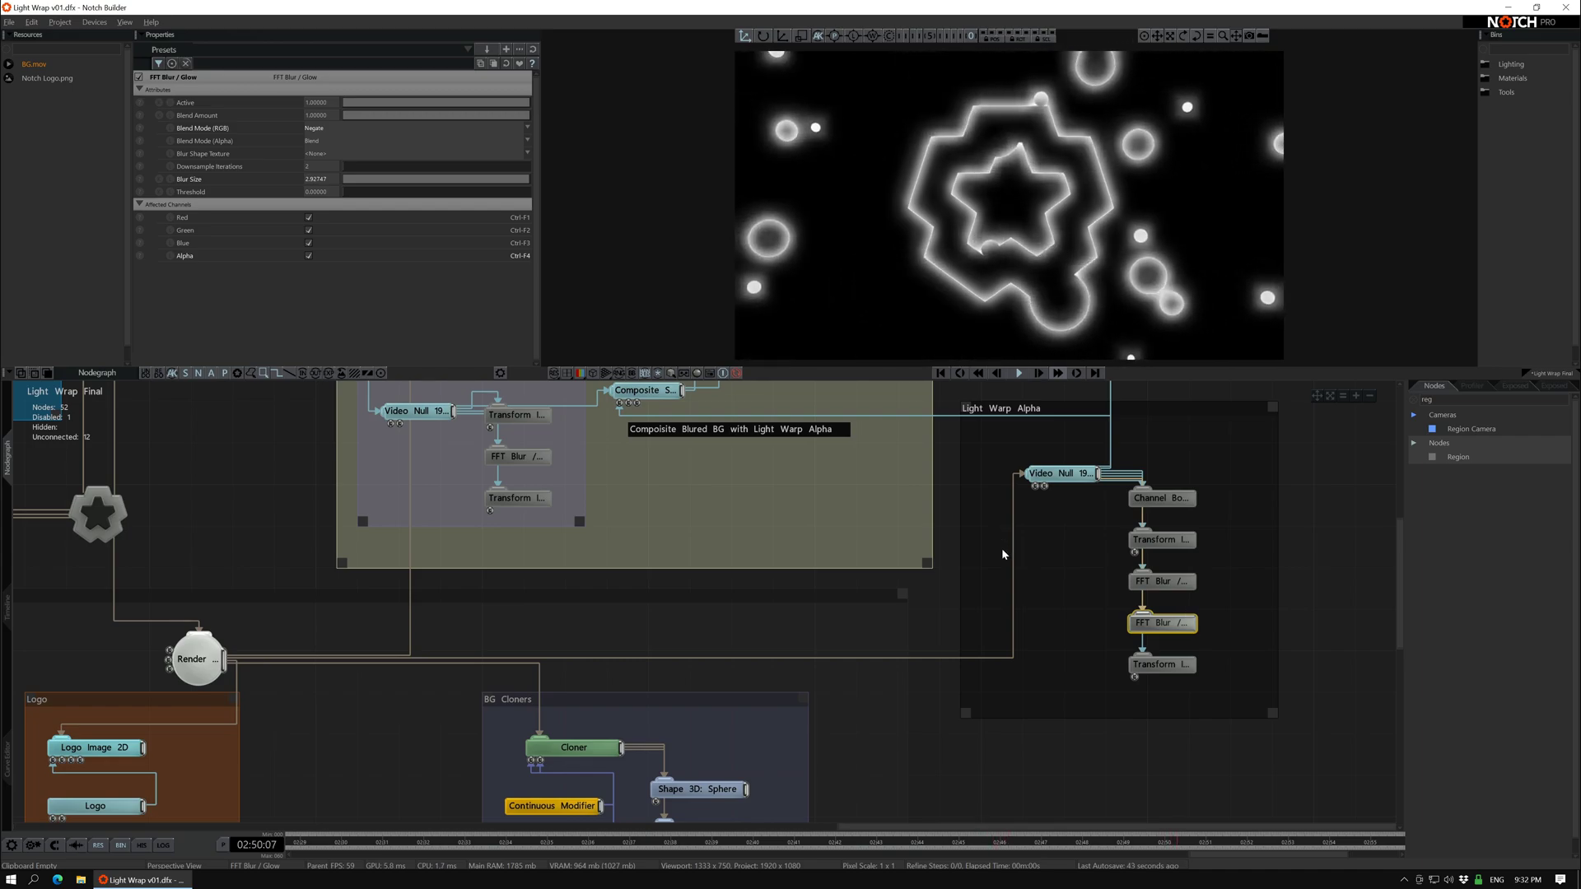
- Preview the Composite Sources node that combines the blurred background with the light warp alpha in the viewport
middle_click_drag(1015, 592, 1103, 756)
left_click(1147, 640)
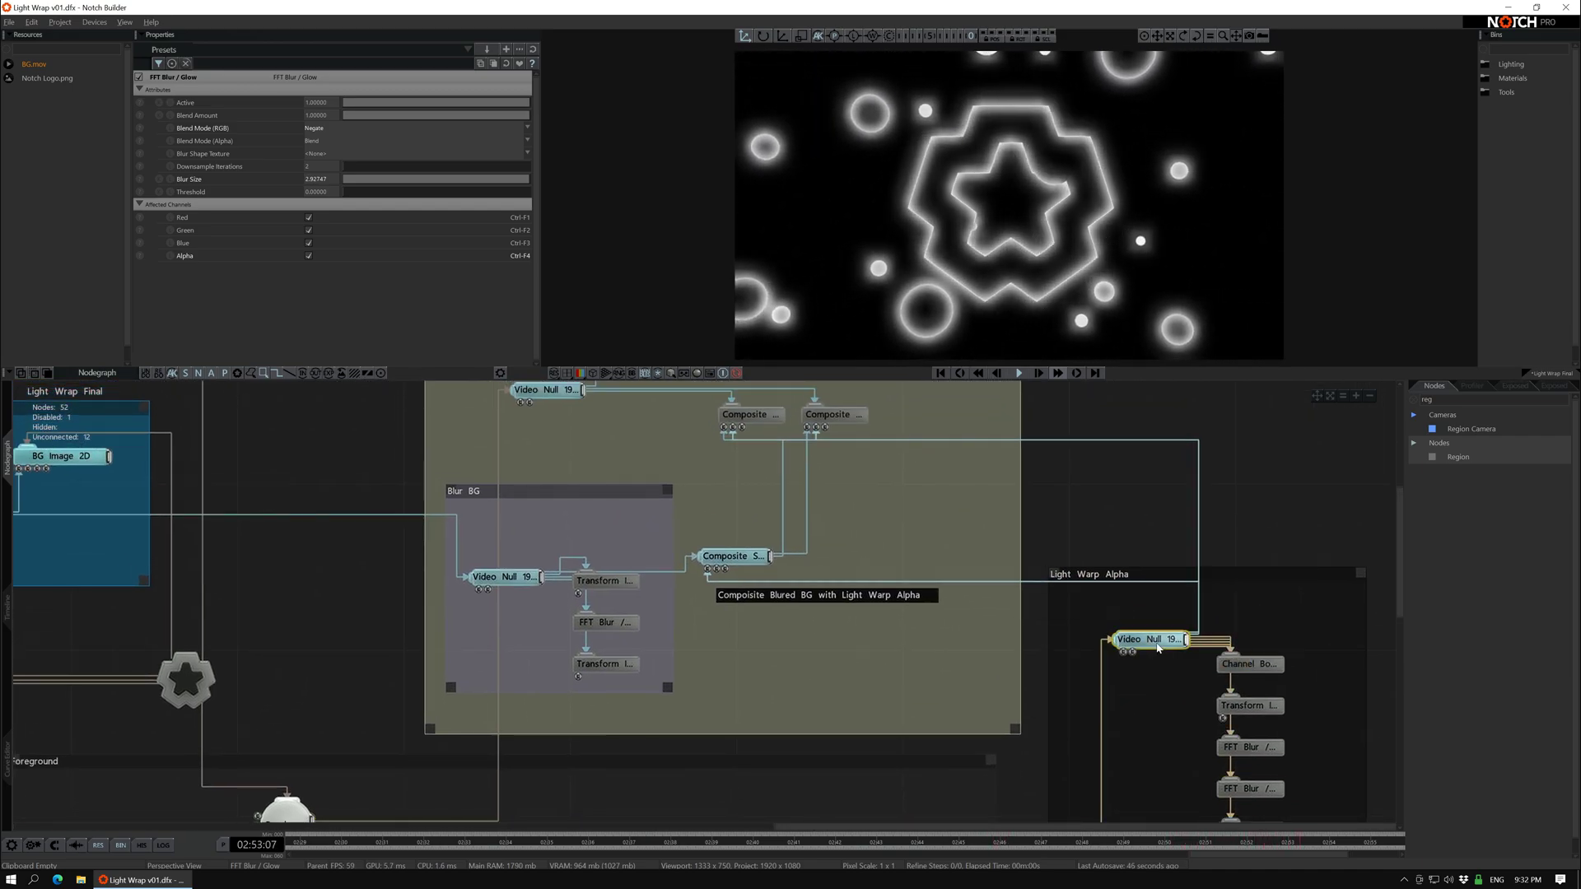
left_click(719, 560)
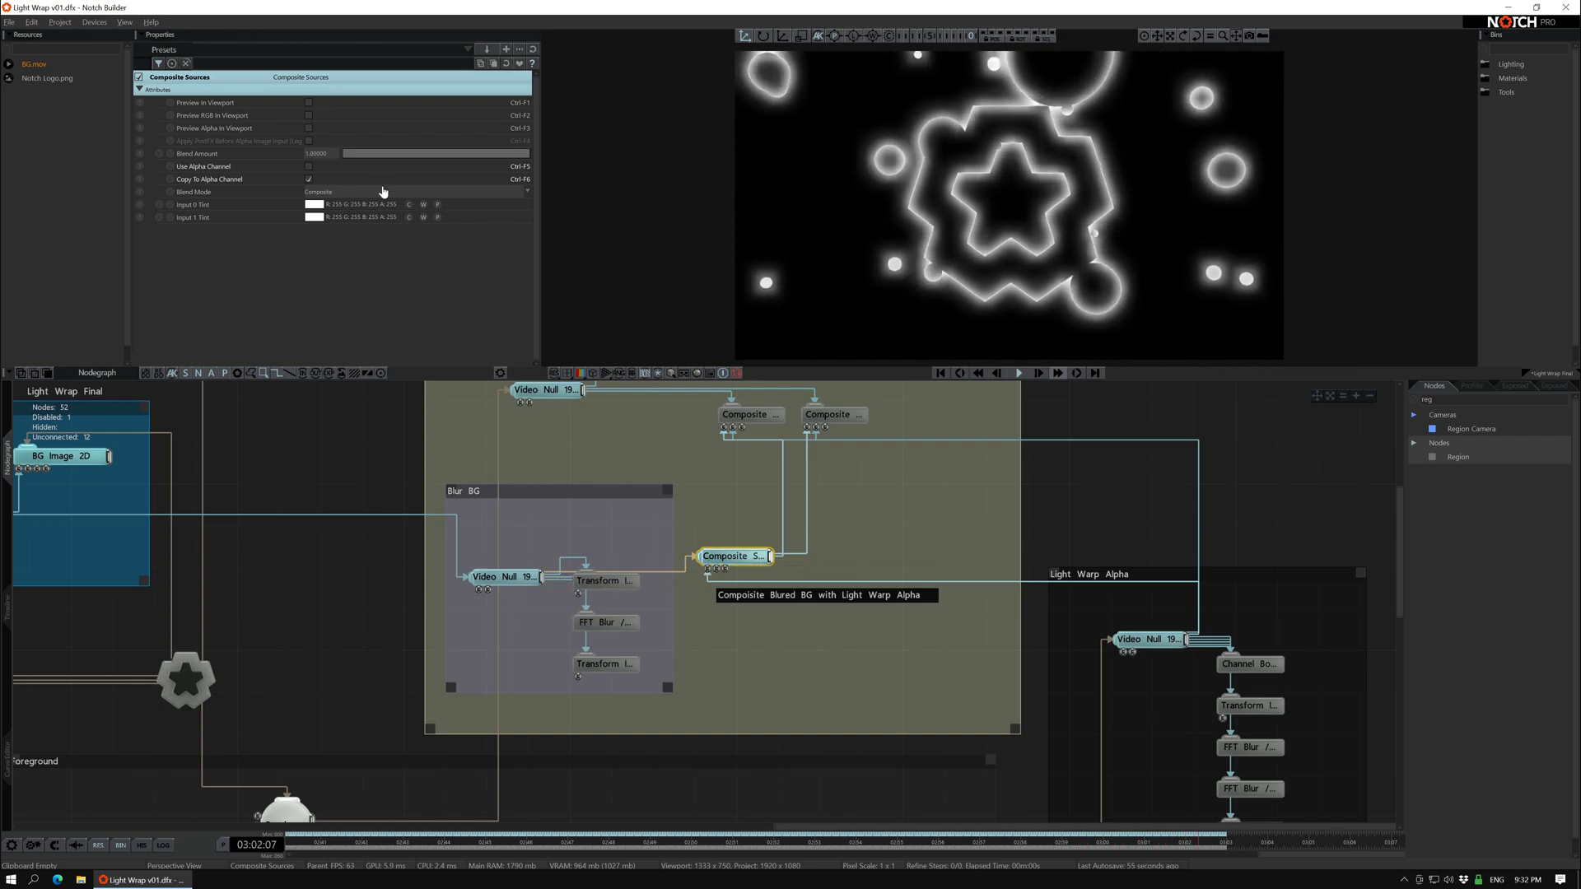
left_click(310, 103)
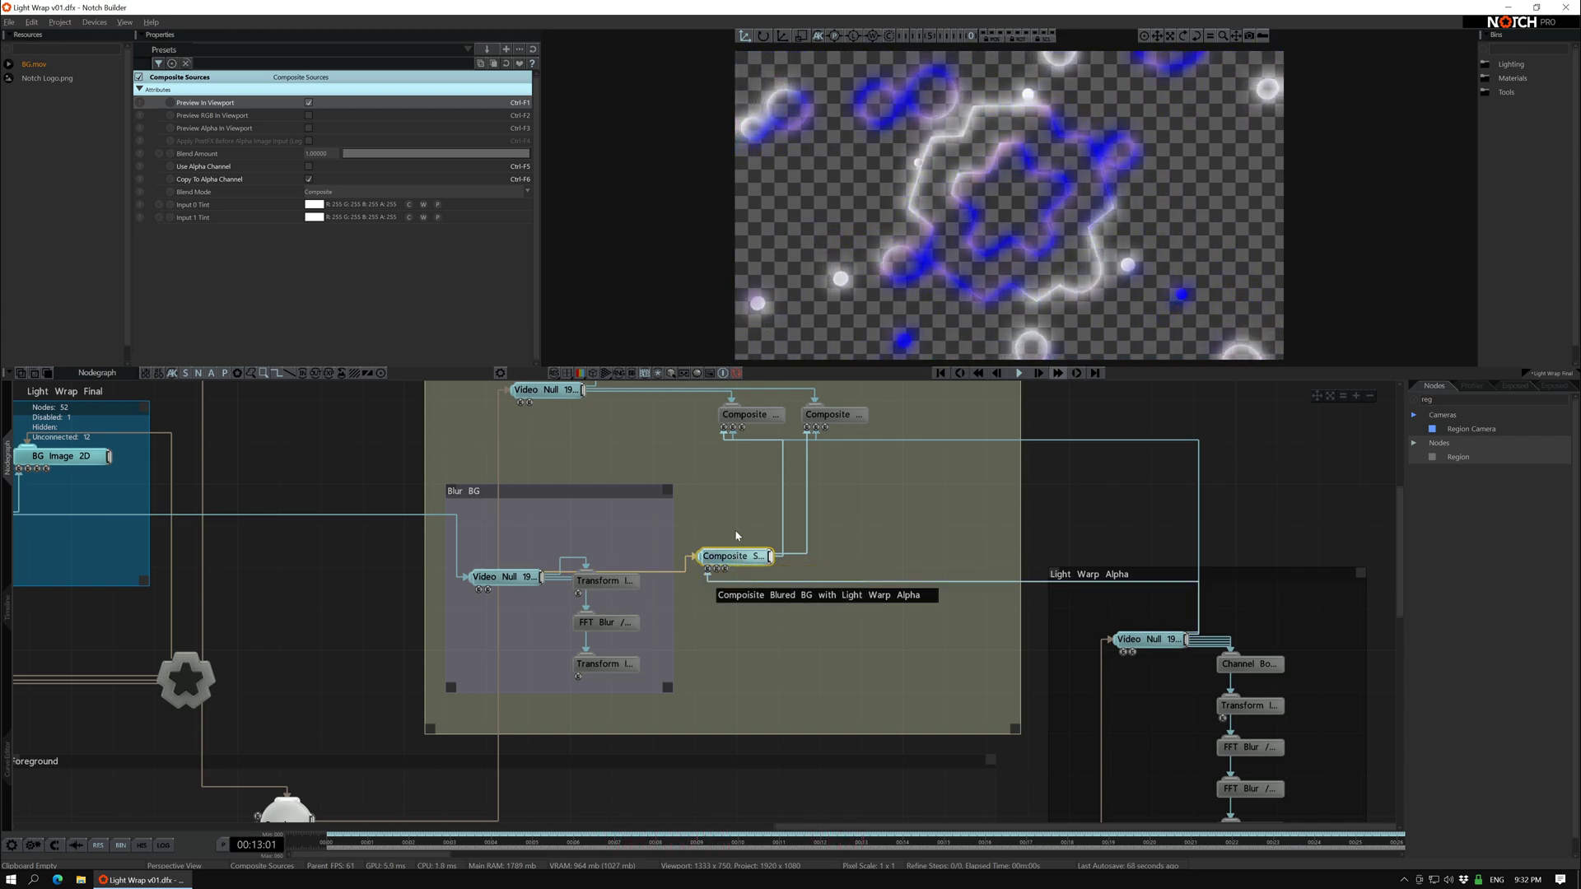
- Preview the Video Null that feeds the LW Image 2D node in the viewport
middle_click_drag(738, 536, 746, 591)
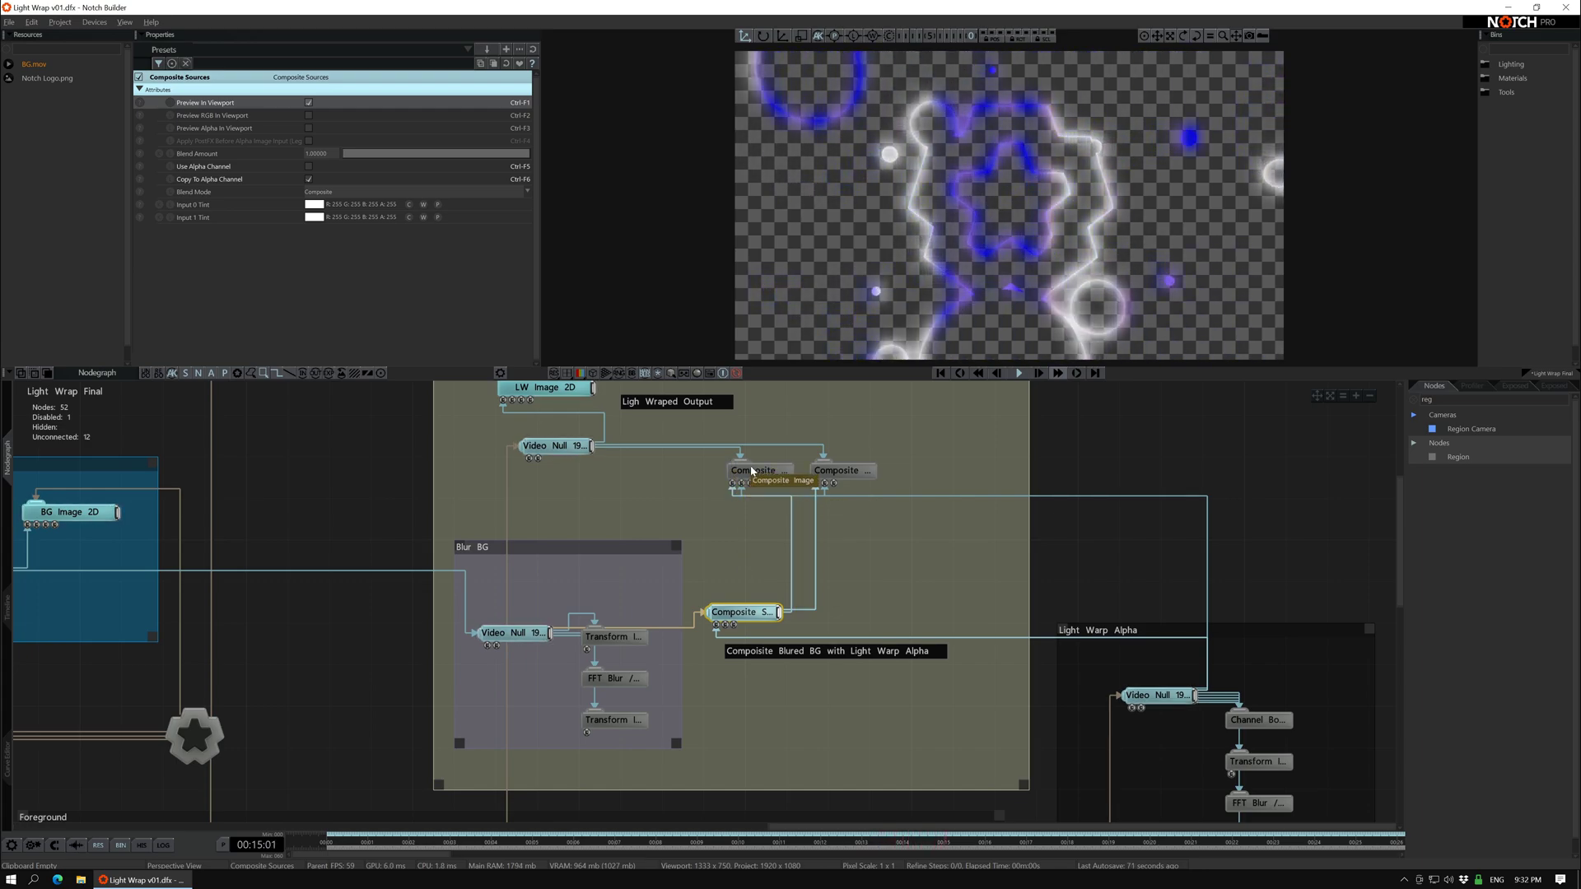
left_click(573, 446)
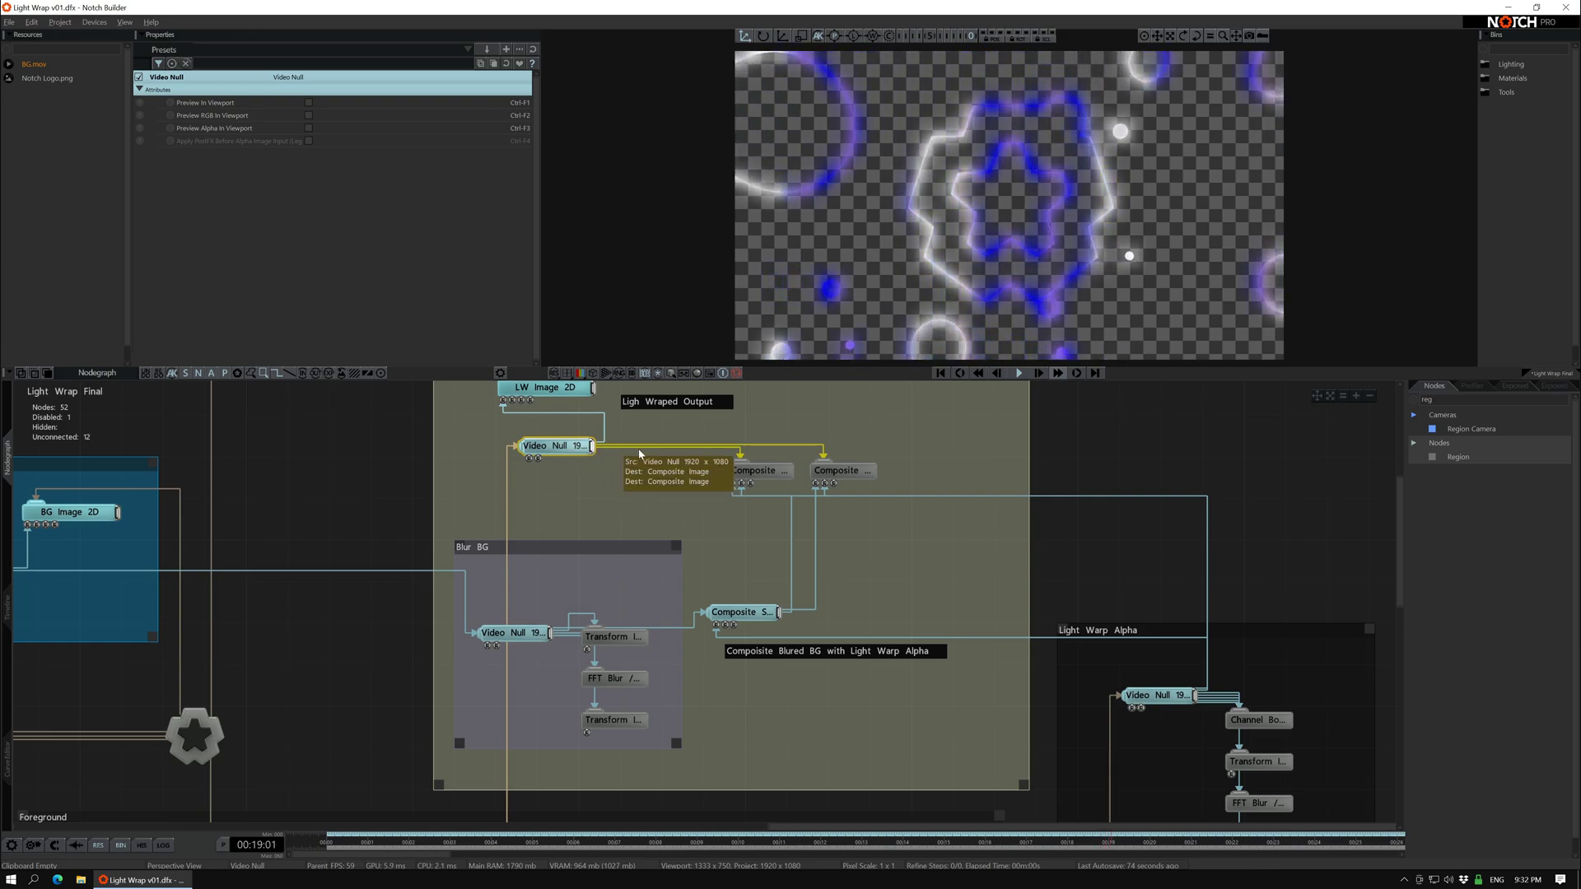
left_click(308, 102)
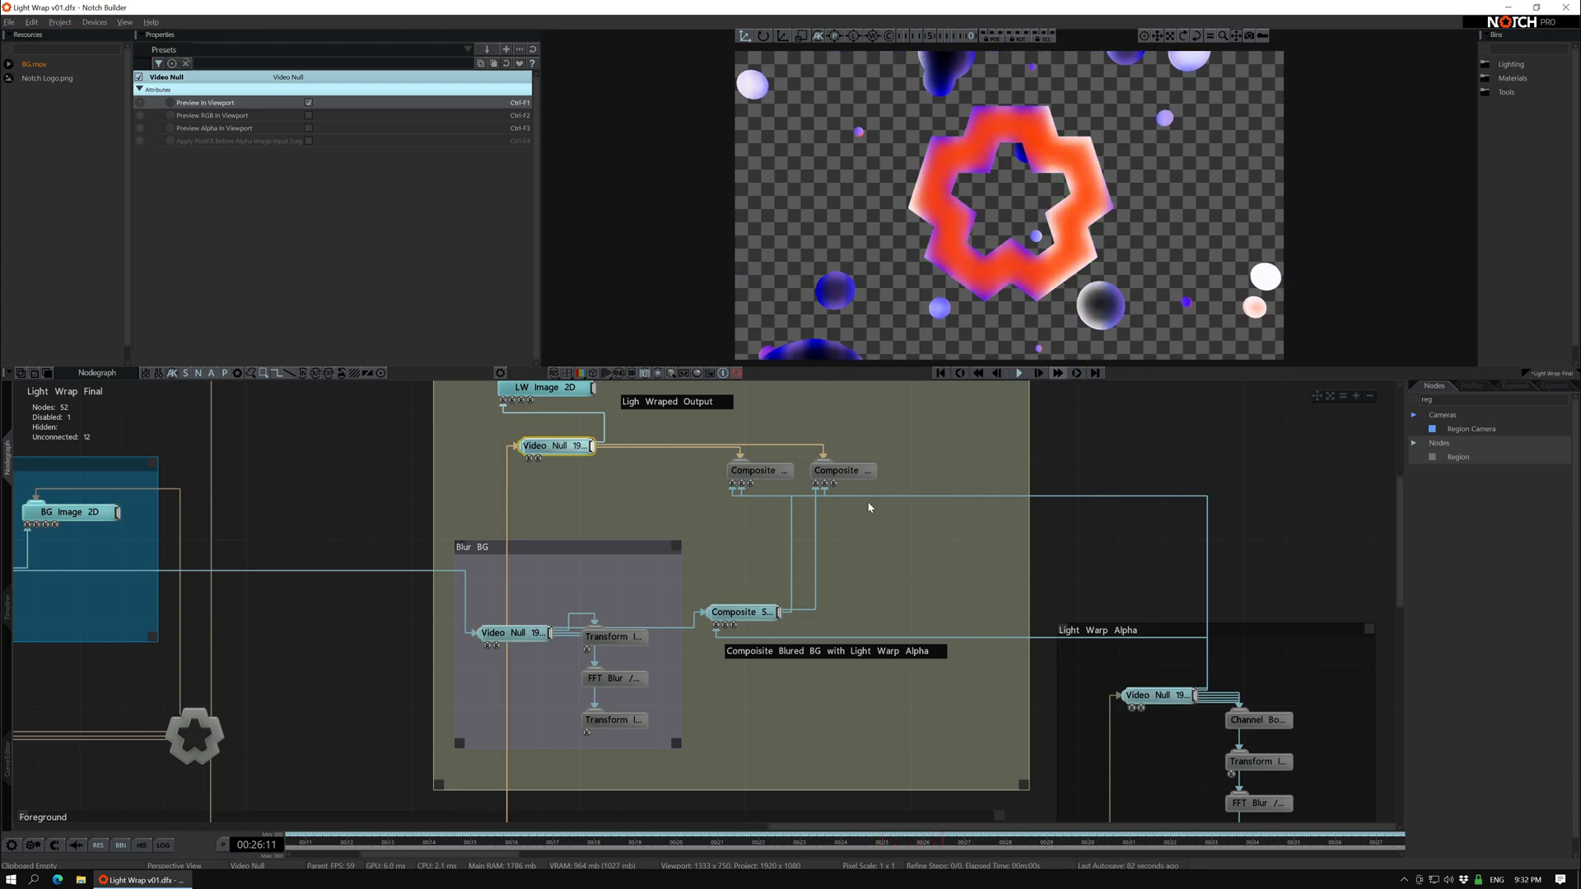
- Check the settings of the Max-blended Composite Image node and try lowering the Alpha of the Composite Image node beside it
left_click(864, 474)
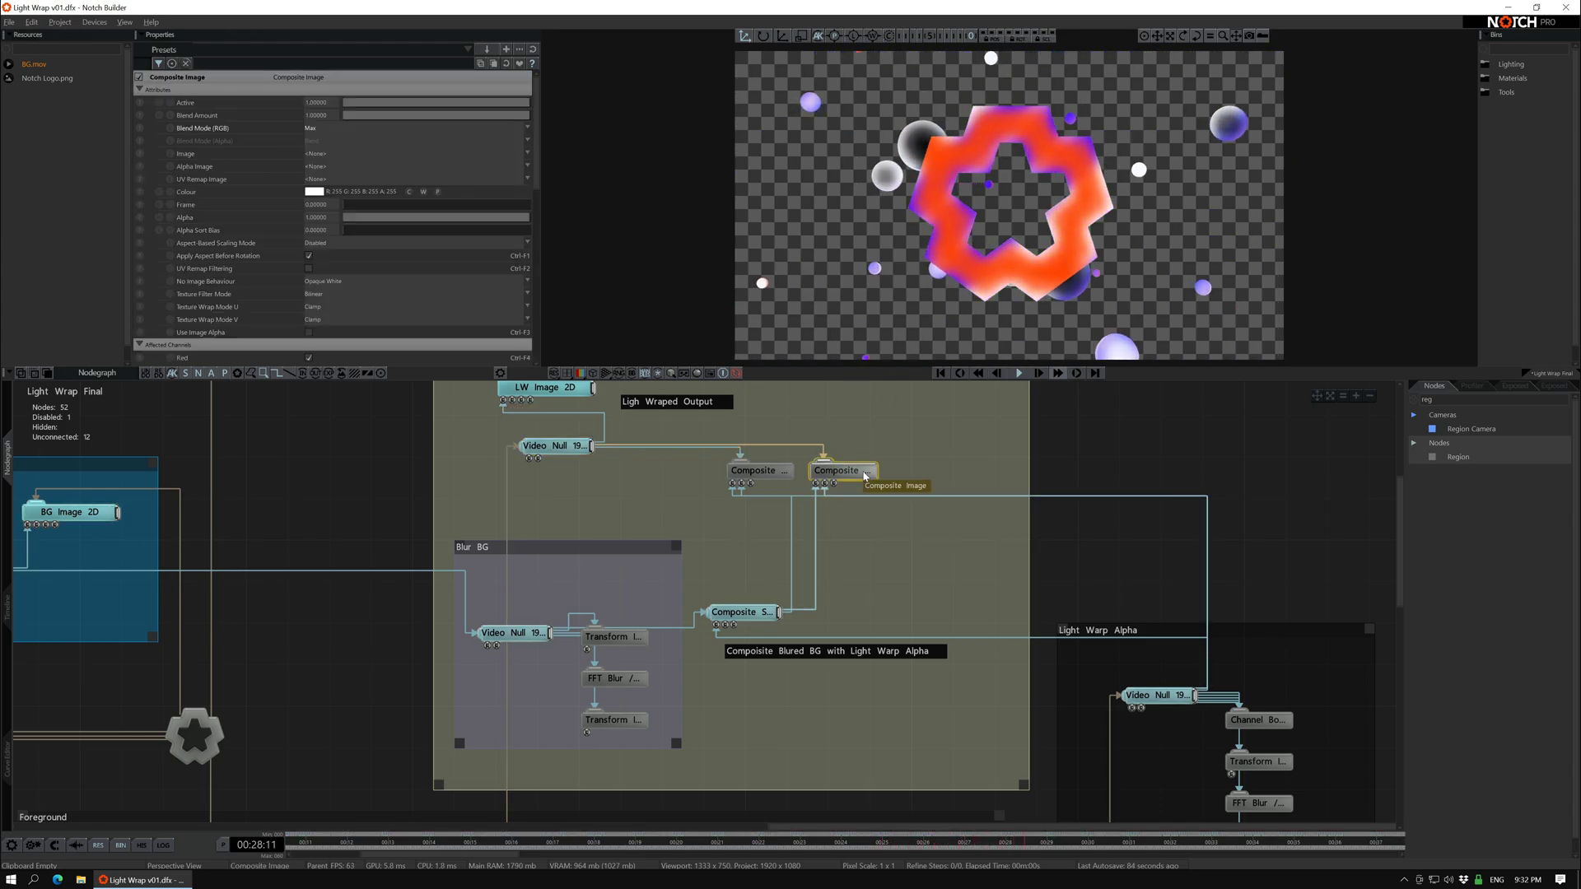
left_click(744, 476)
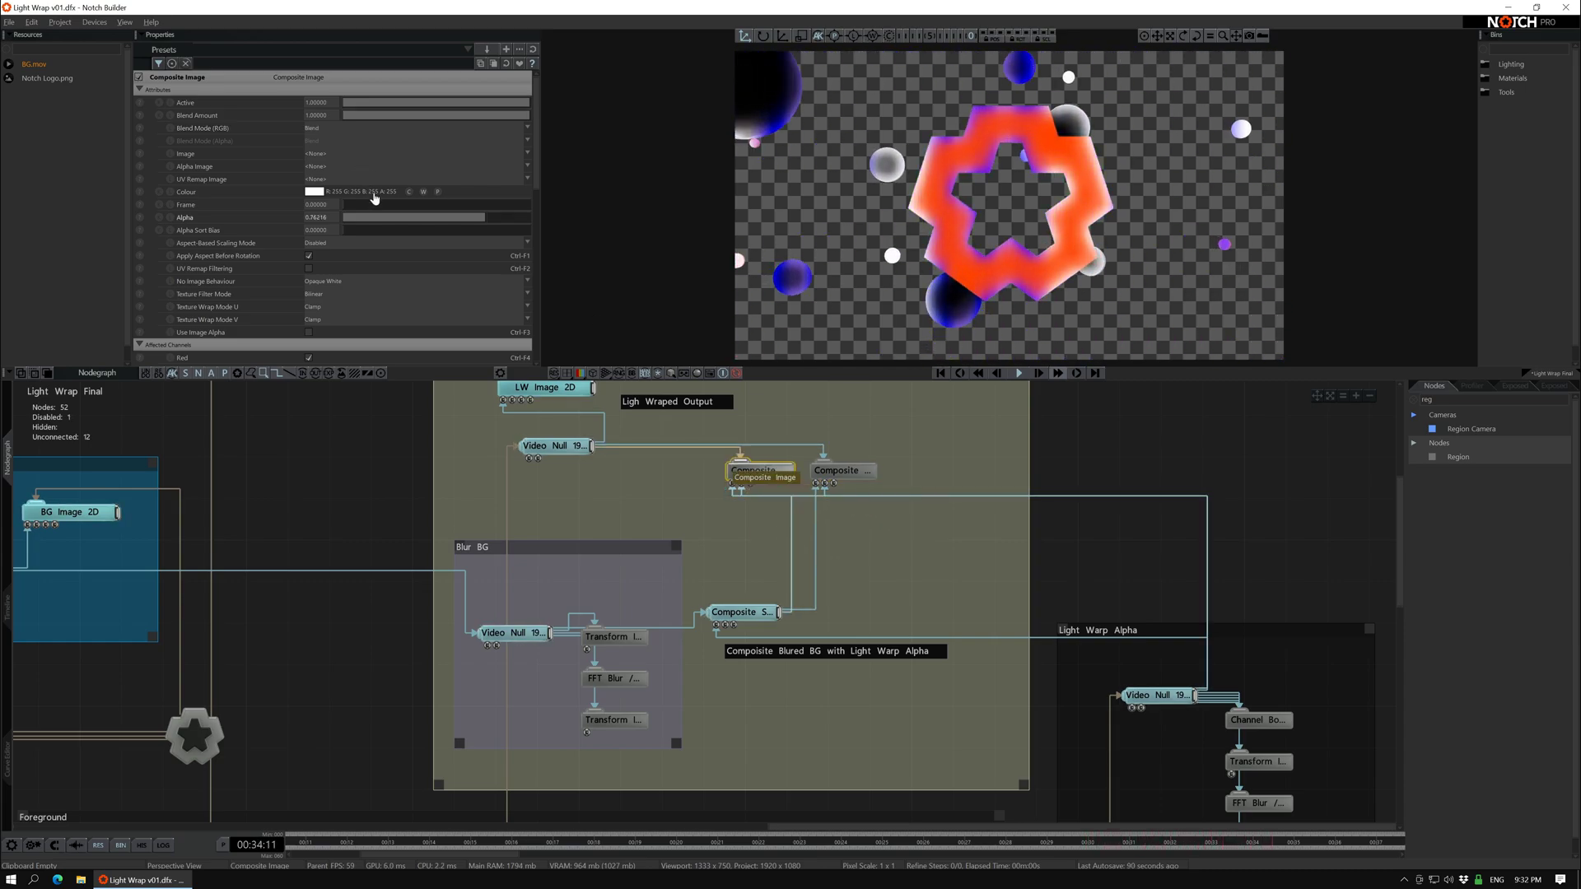
left_click_drag(434, 220, 307, 220)
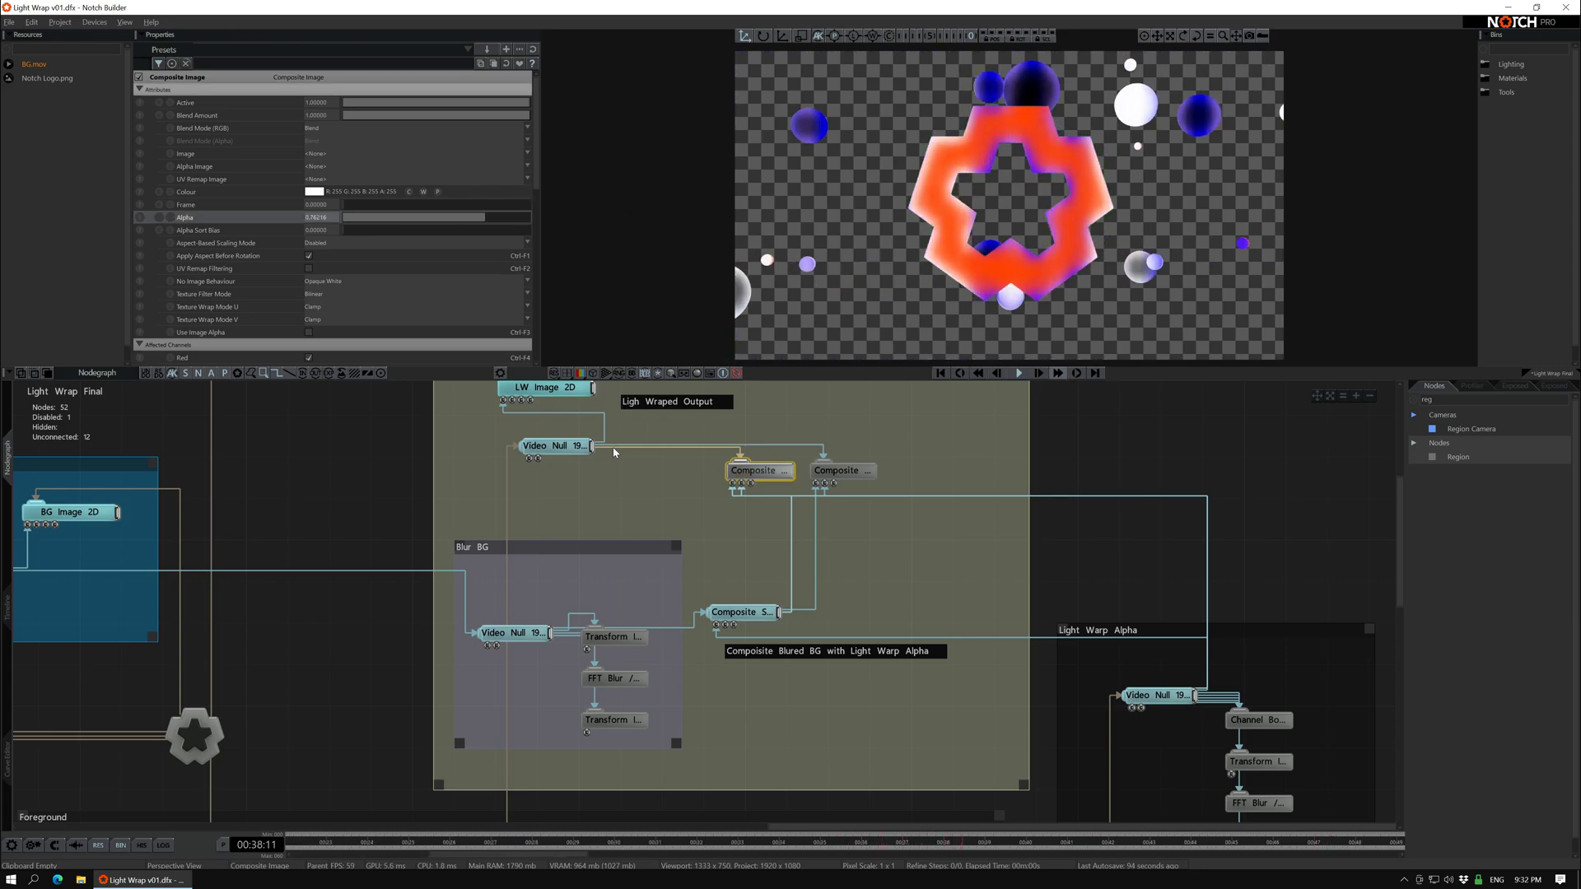
- Turn off the viewport preview on the Video Null that feeds the LW Image 2D node
left_click(558, 453)
middle_click_drag(577, 468, 613, 535)
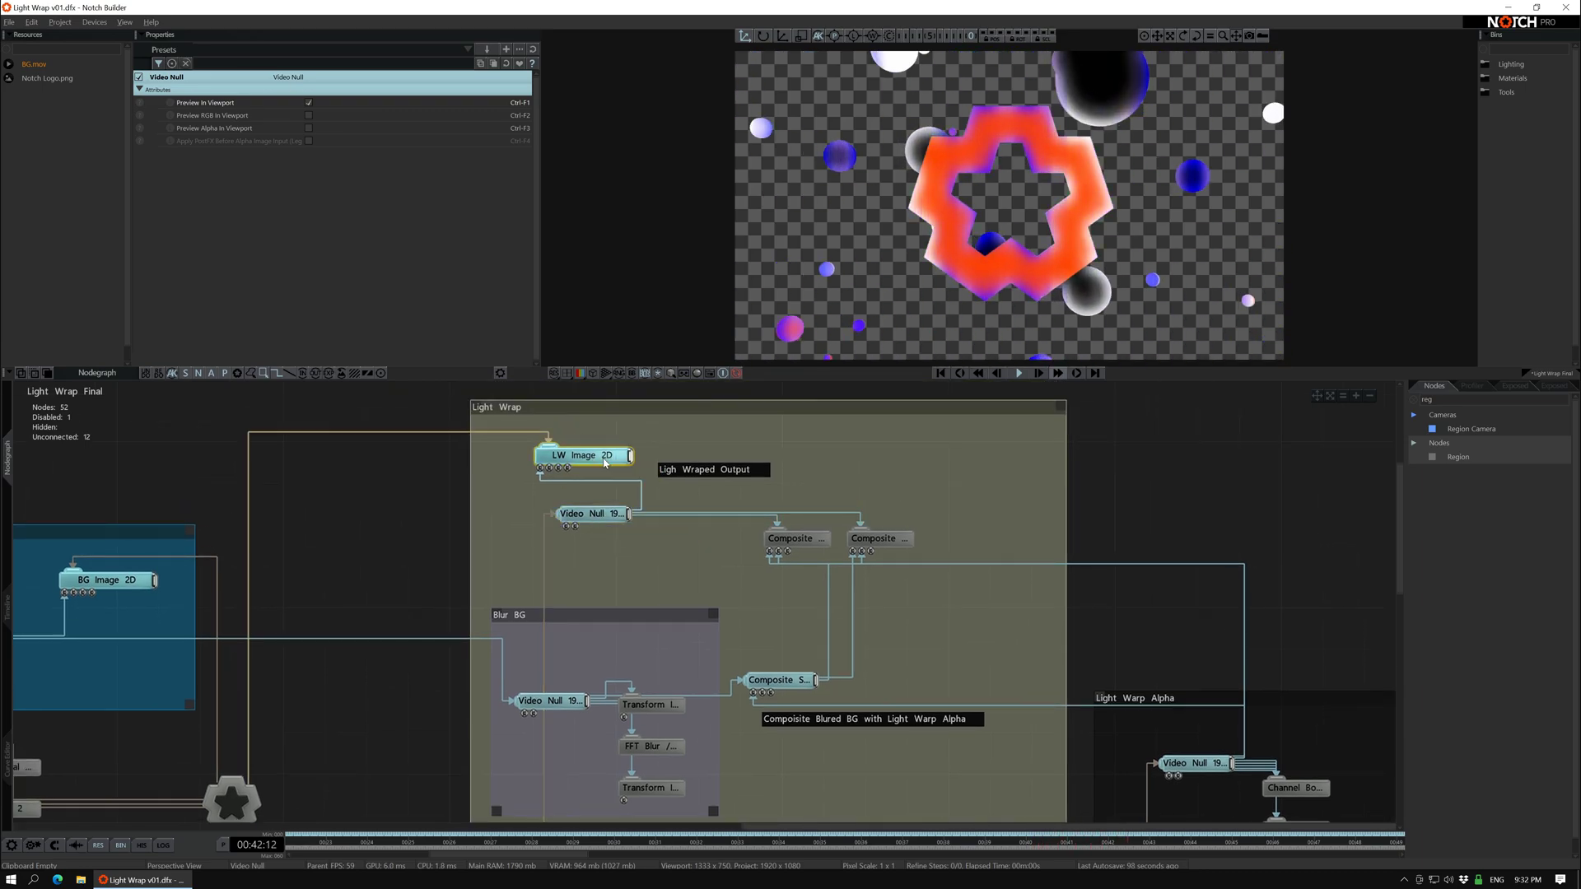
left_click(590, 514)
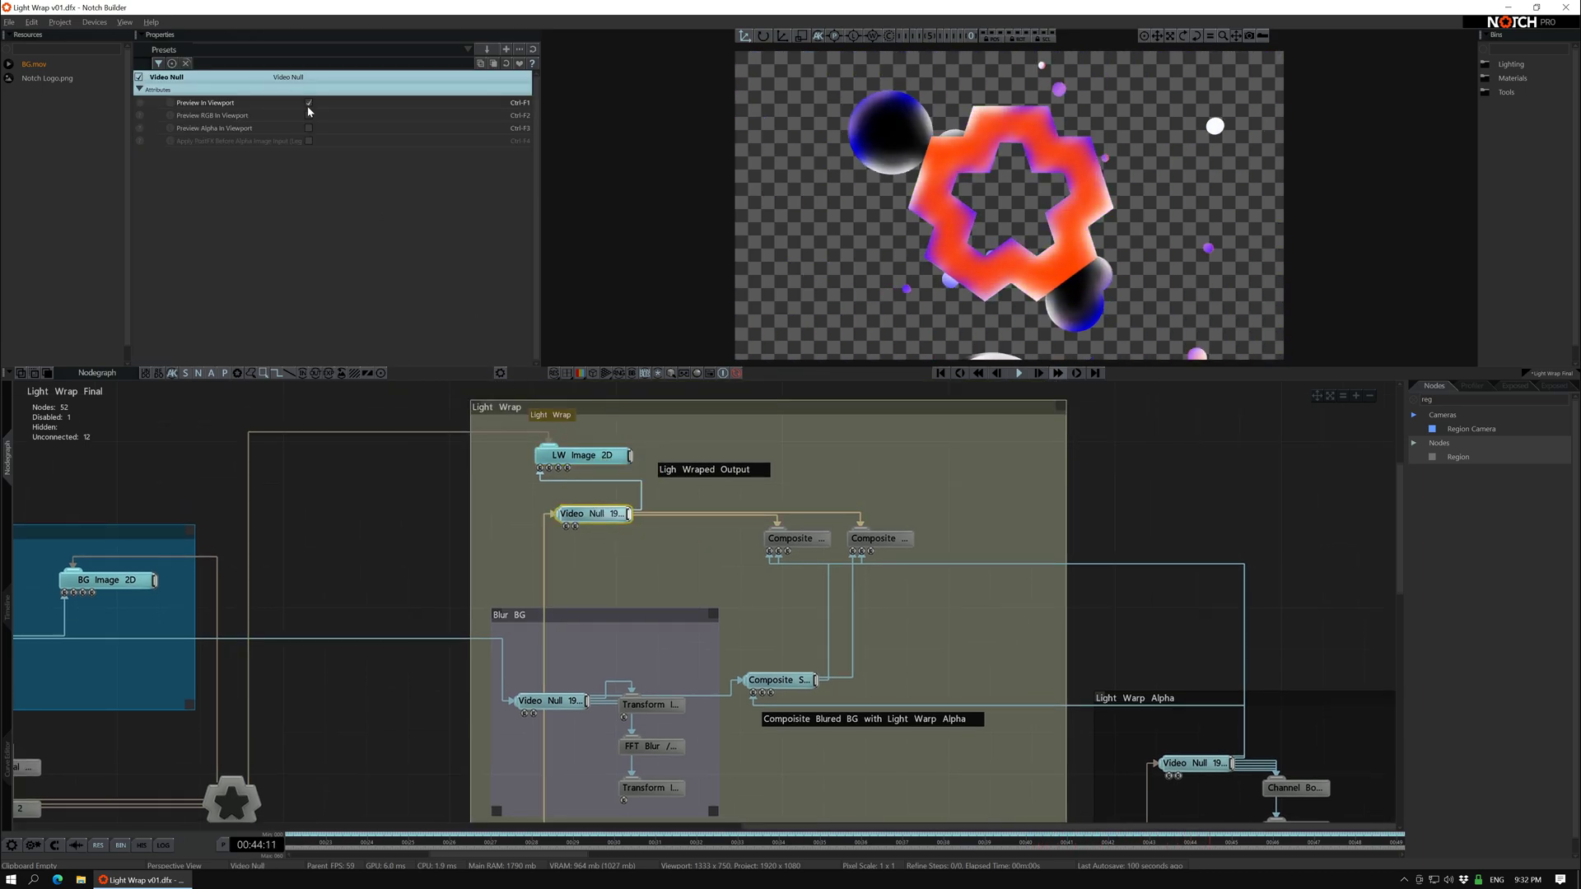
left_click(309, 103)
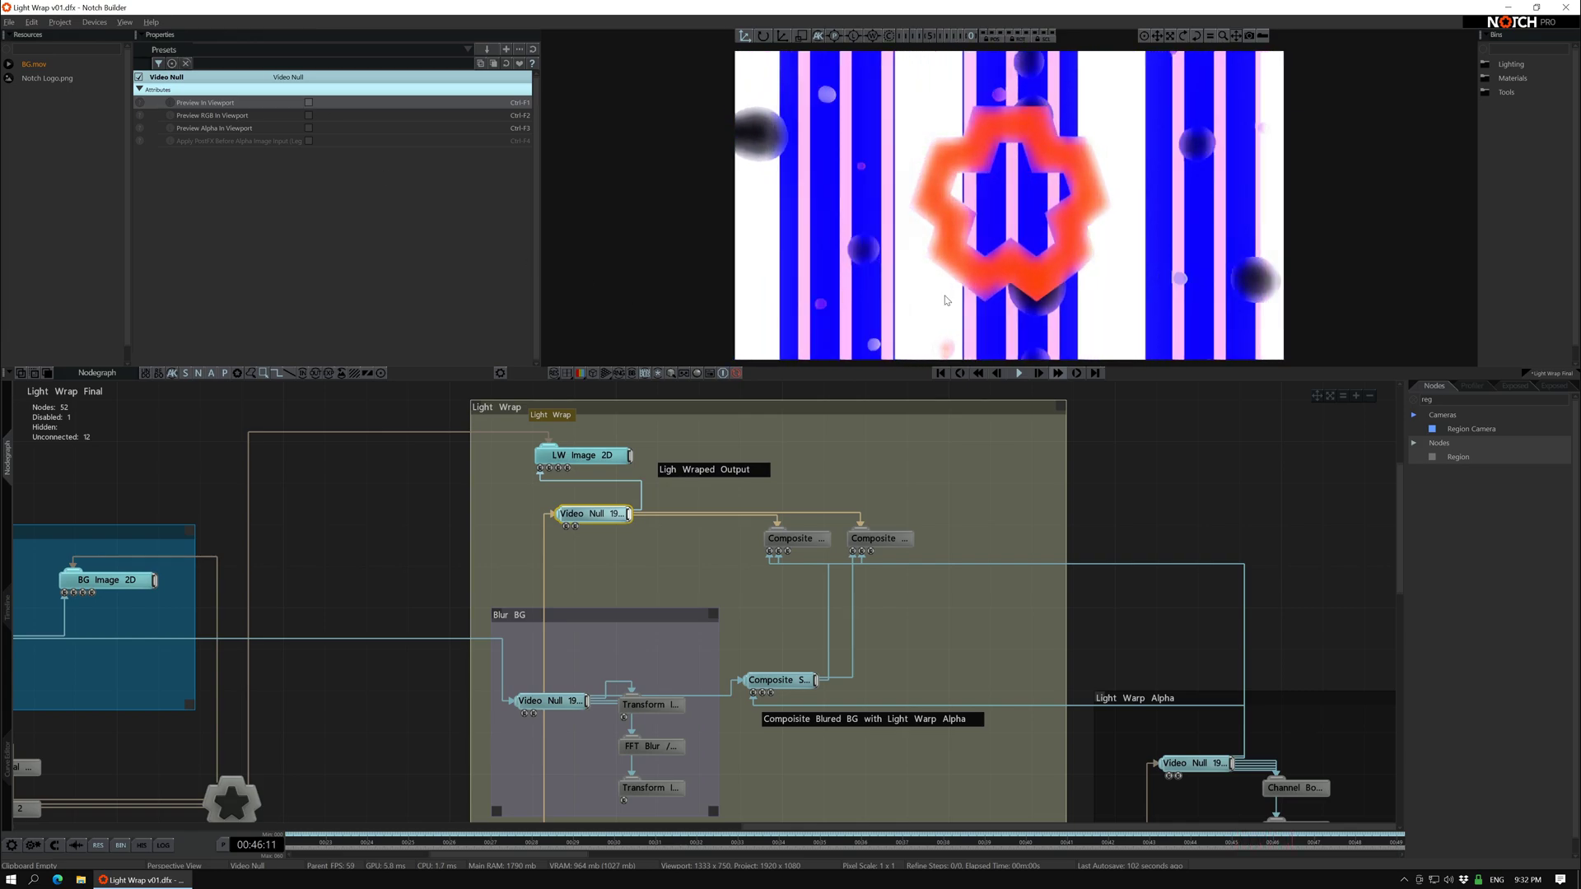
- Disable the Glow 2 post-effect node and re-enable it to compare the composite with and without glow
middle_click_drag(834, 624, 1077, 251)
scroll(723, 570, "down", 4)
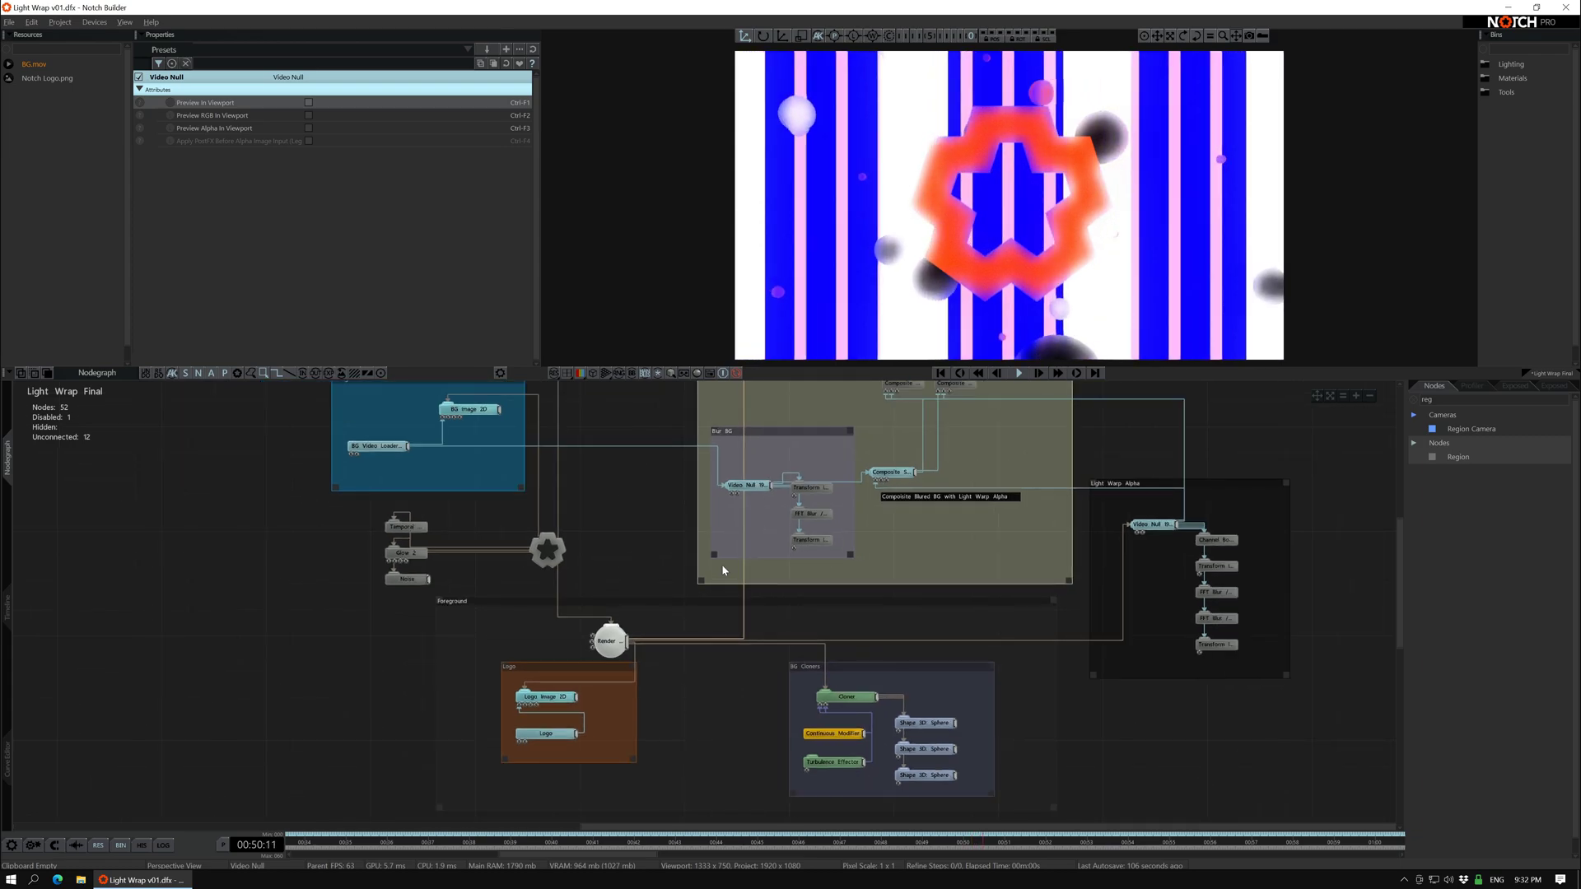
middle_click_drag(722, 565, 746, 550)
scroll(746, 560, "up", 3)
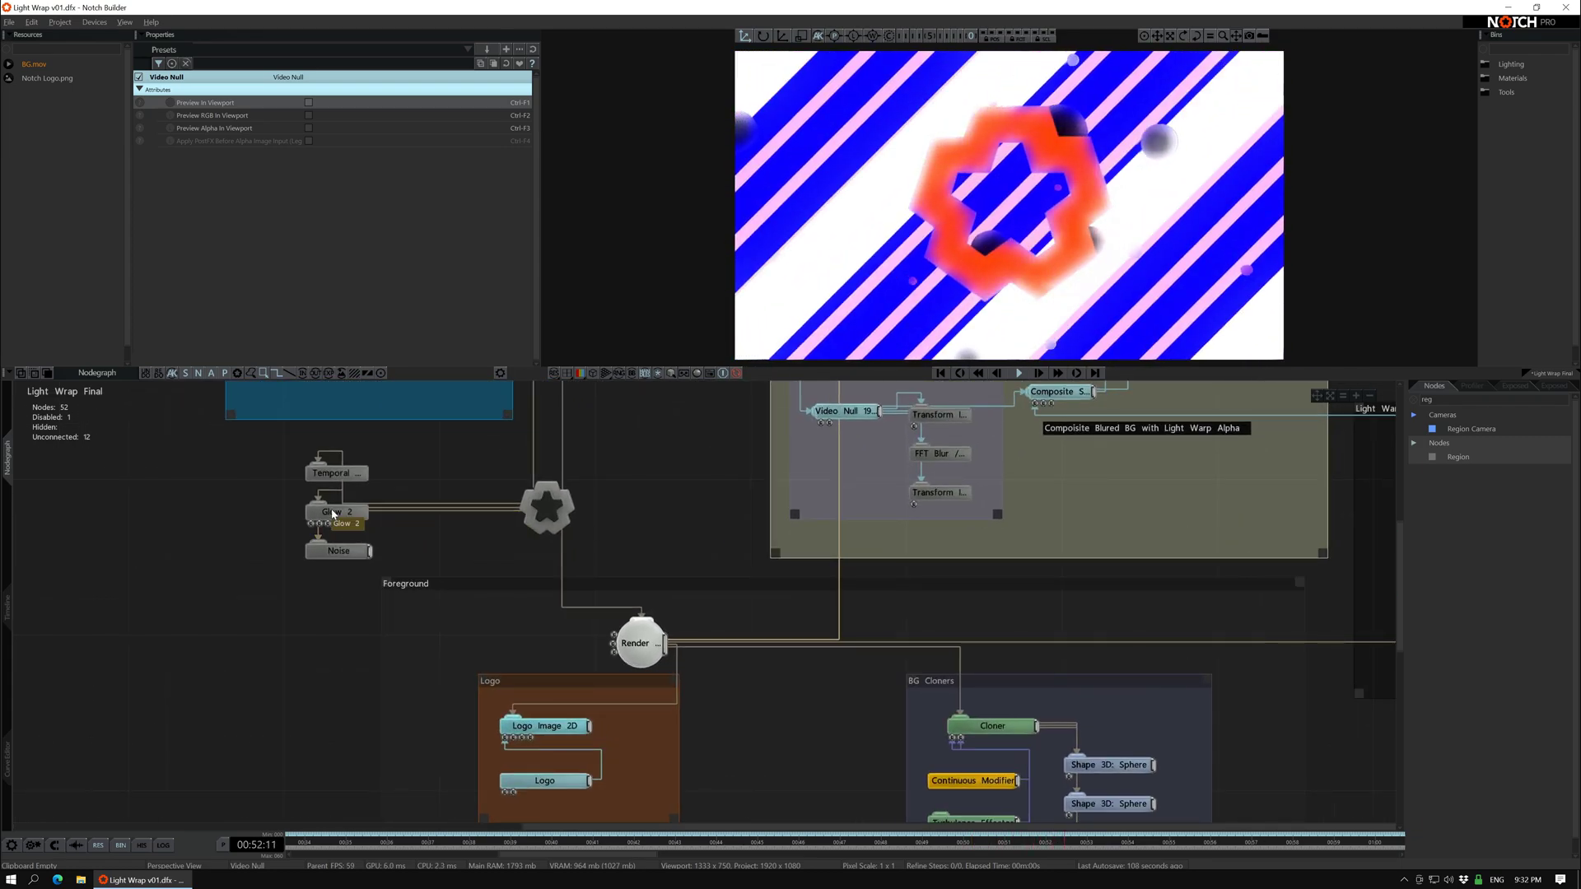
left_click(333, 513)
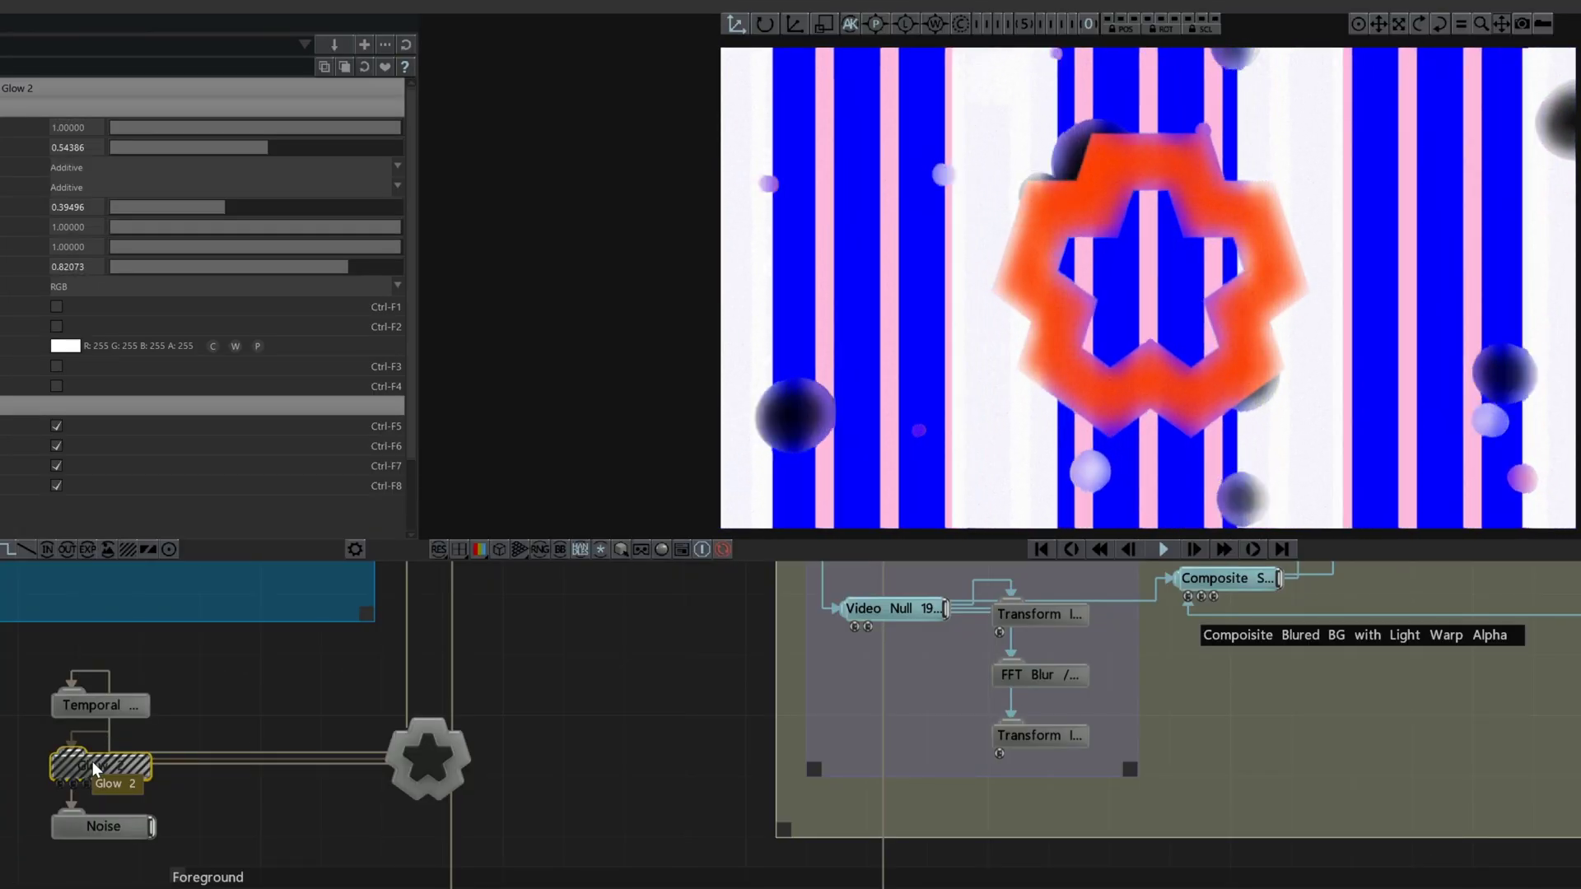
key("d")
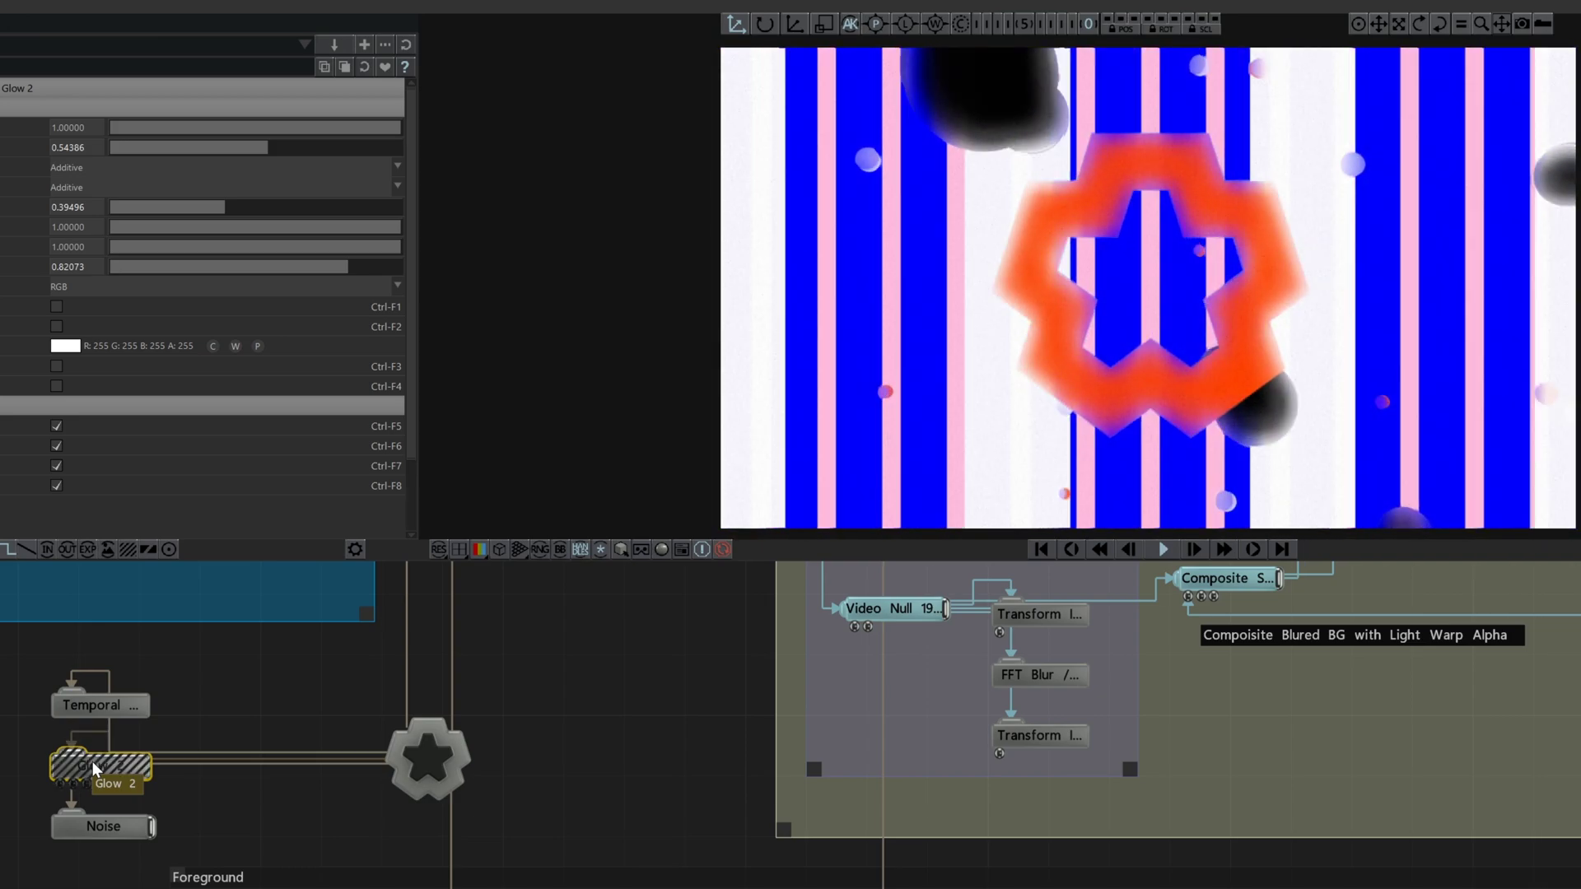
key("d")
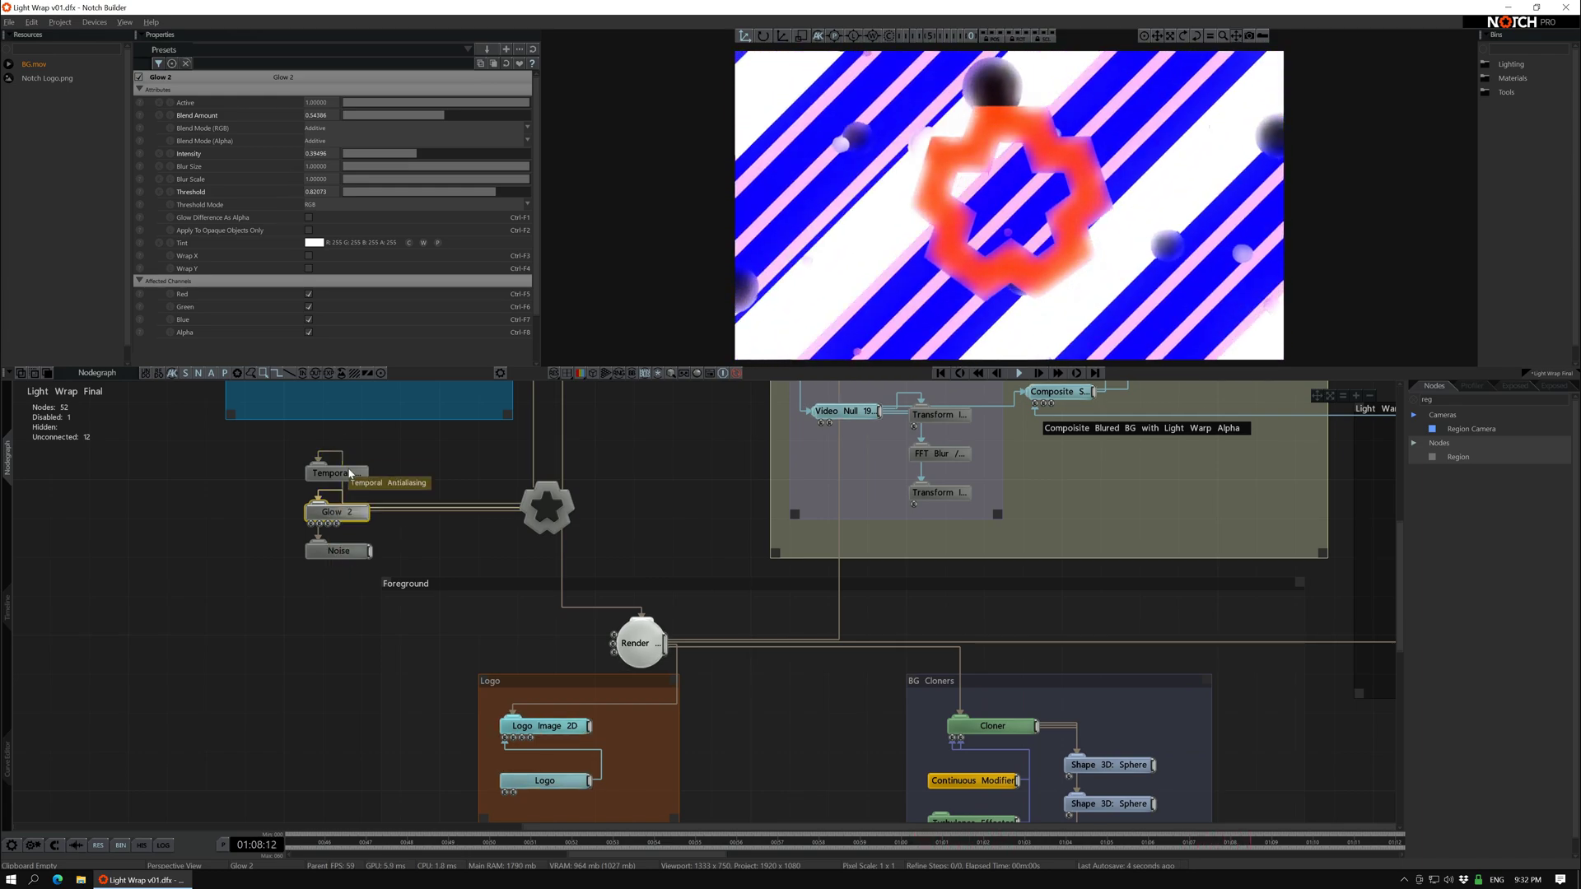
- Connect the Render To Texture output in the Foreground group to the Image 2D node of the Video In group
scroll(867, 670, "down", 3)
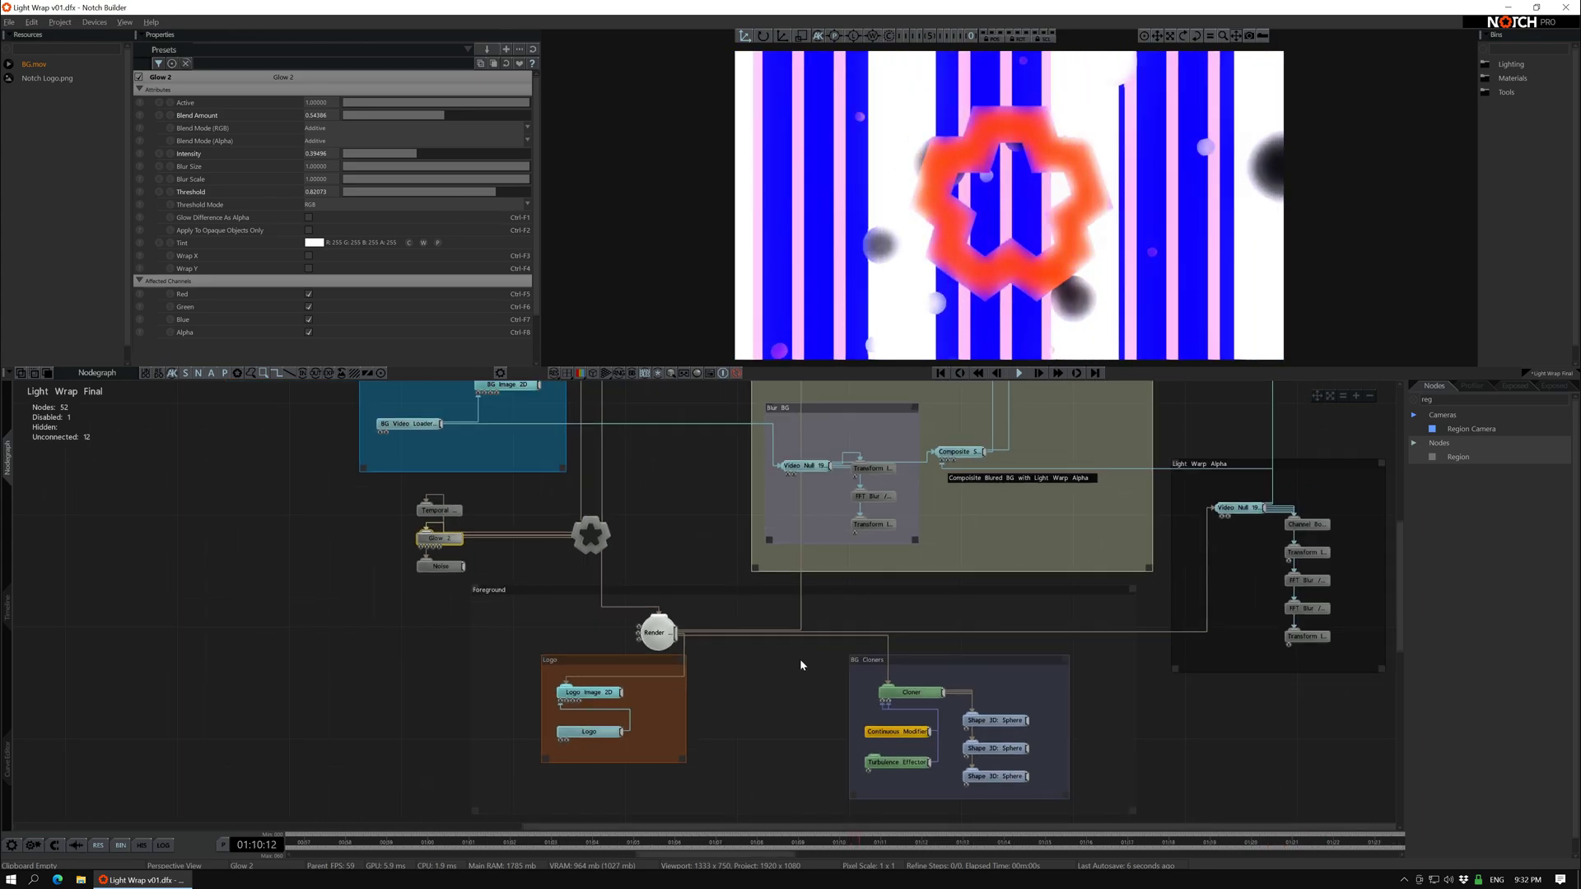
middle_click_drag(804, 659, 825, 537)
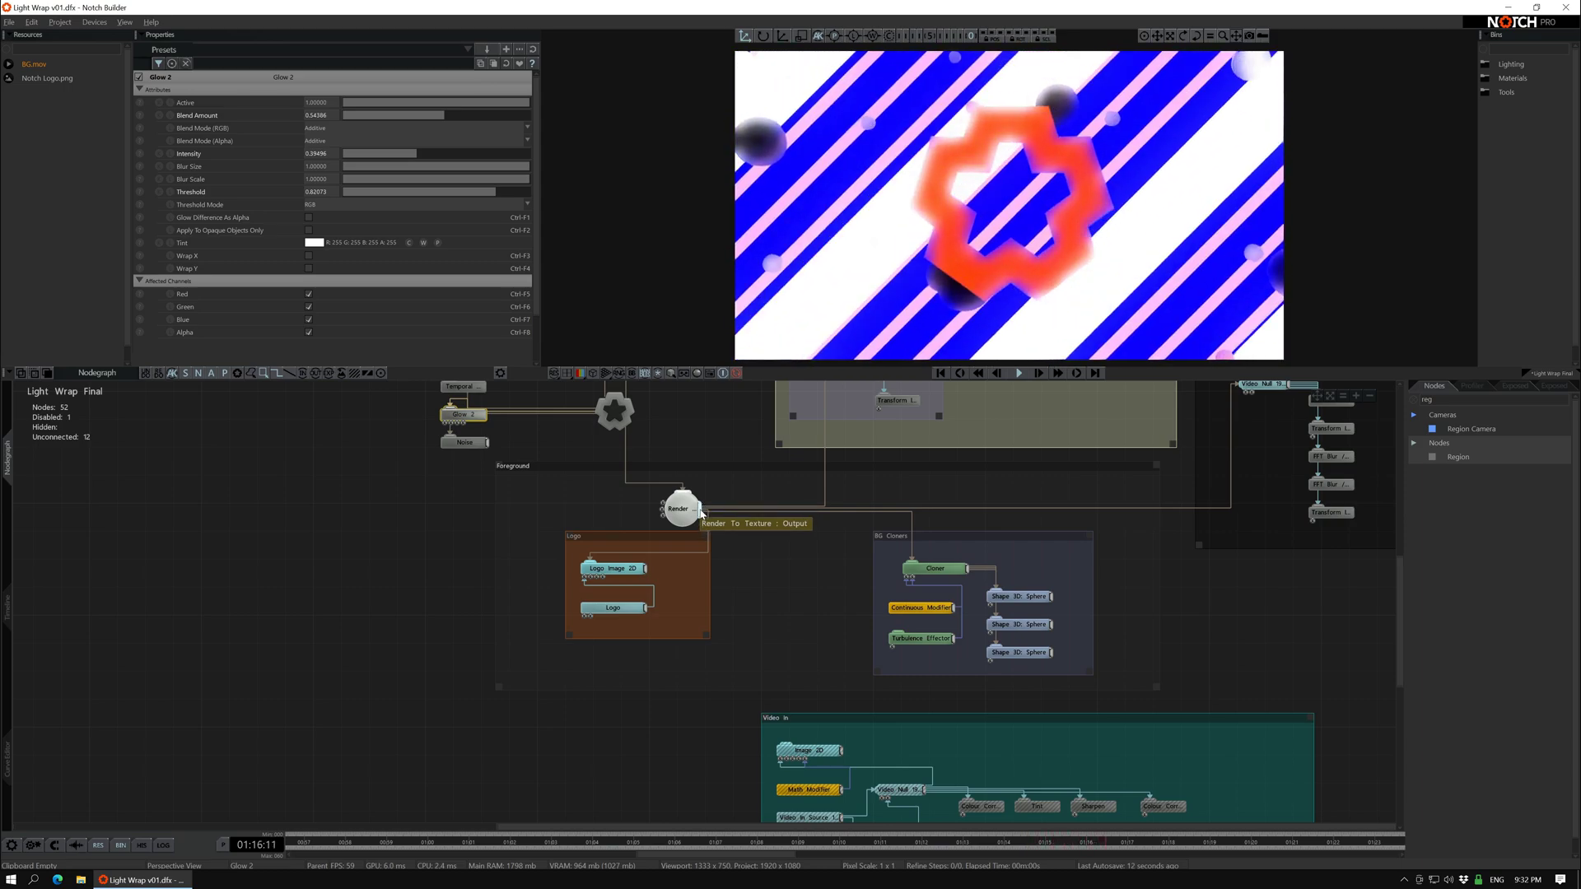
left_click_drag(701, 512, 787, 754)
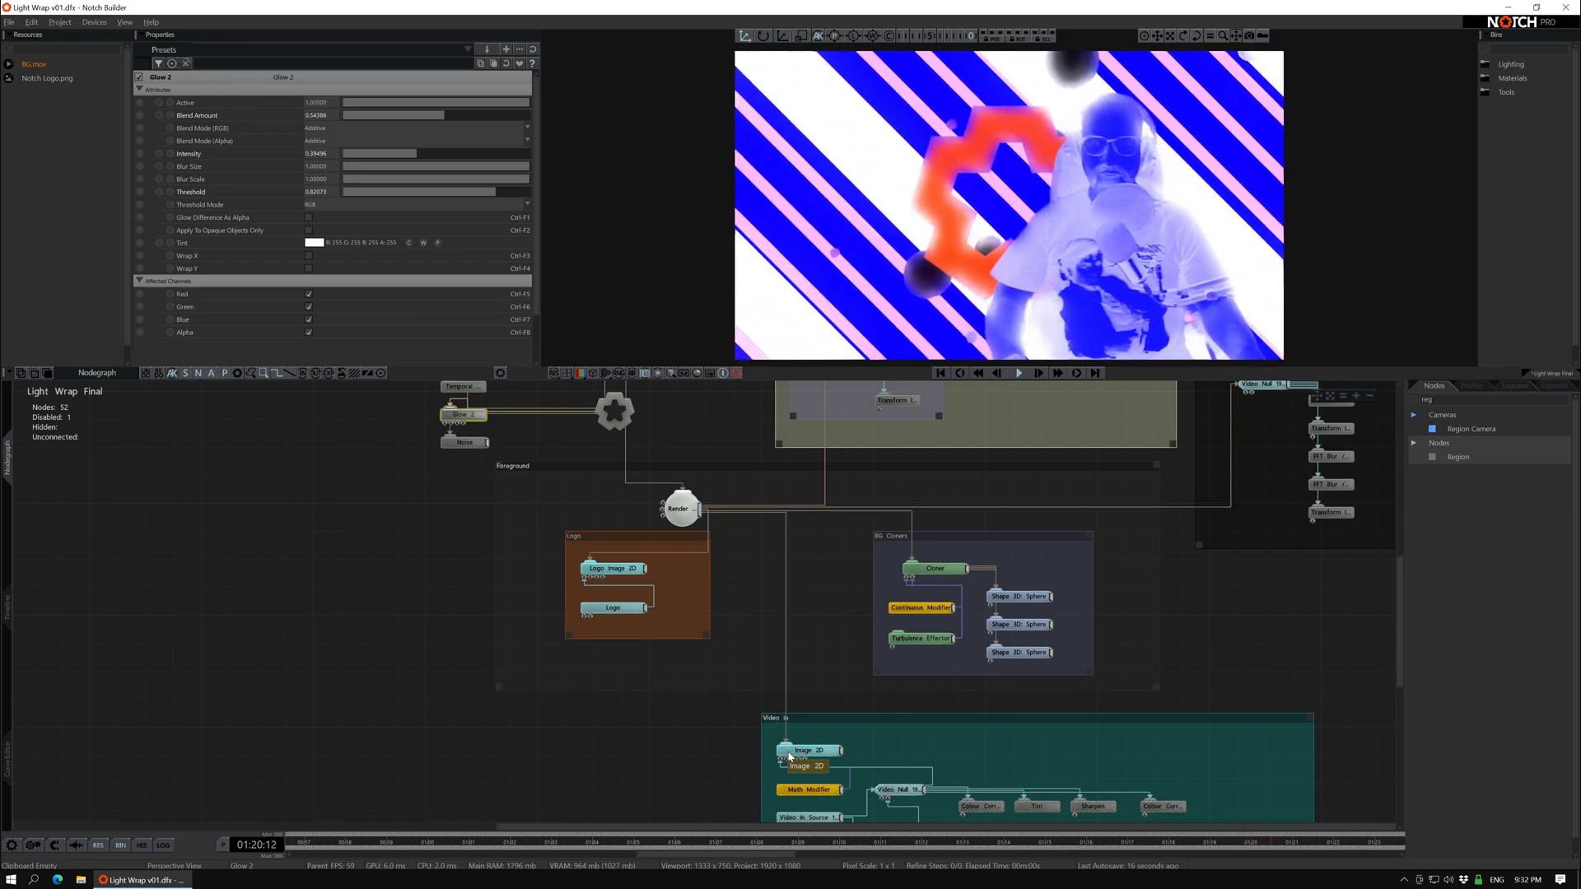